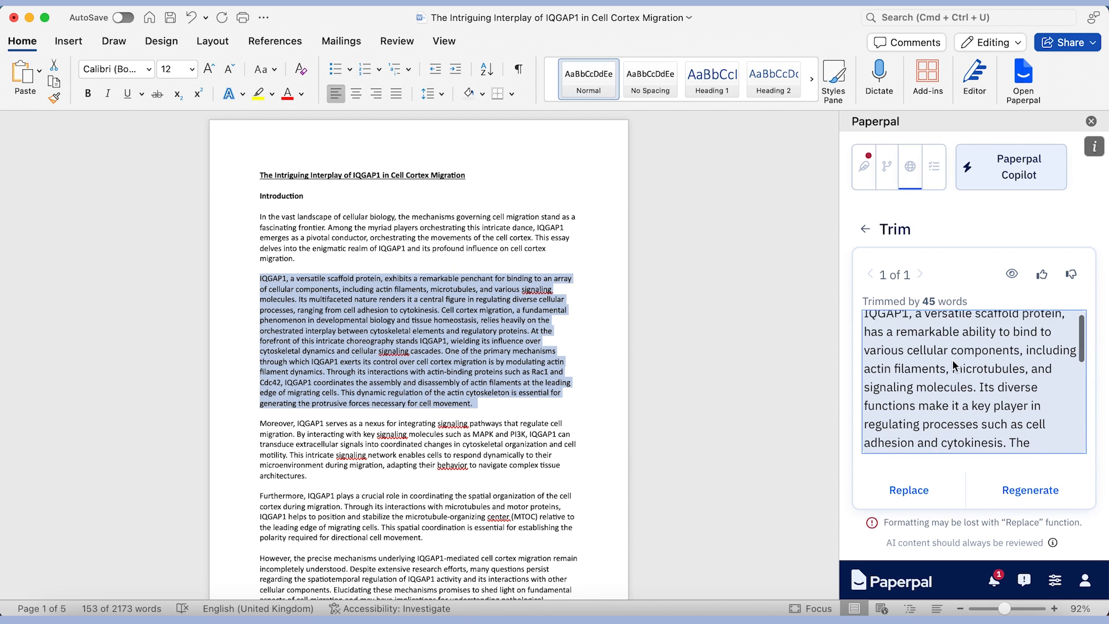
Review the trimmed version of the paragraph beginning "IQGAP1, a versatile scaffold protein" and replace the original paragraph with it
{"action": "scroll", "coordinate": [954, 364], "scroll_direction": "up", "scroll_amount": 2}
{"action": "scroll", "coordinate": [953, 361], "scroll_direction": "down", "scroll_amount": 1}
{"action": "scroll", "coordinate": [953, 361], "scroll_direction": "down", "scroll_amount": 5}
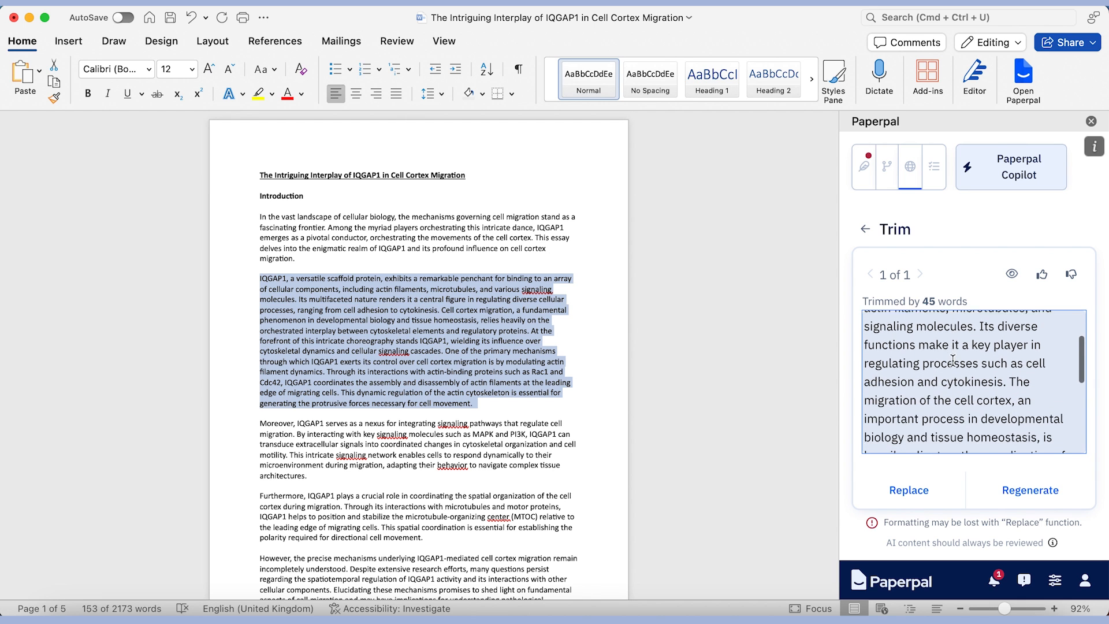
{"action": "scroll", "coordinate": [953, 361], "scroll_direction": "down", "scroll_amount": 2}
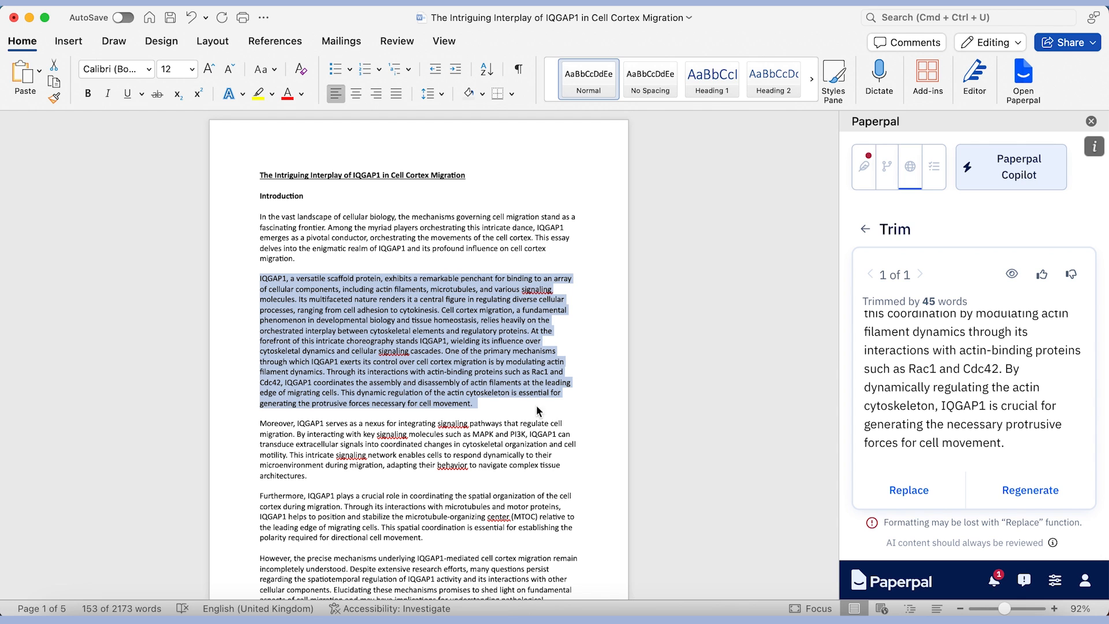
{"action": "left_click", "coordinate": [927, 500]}
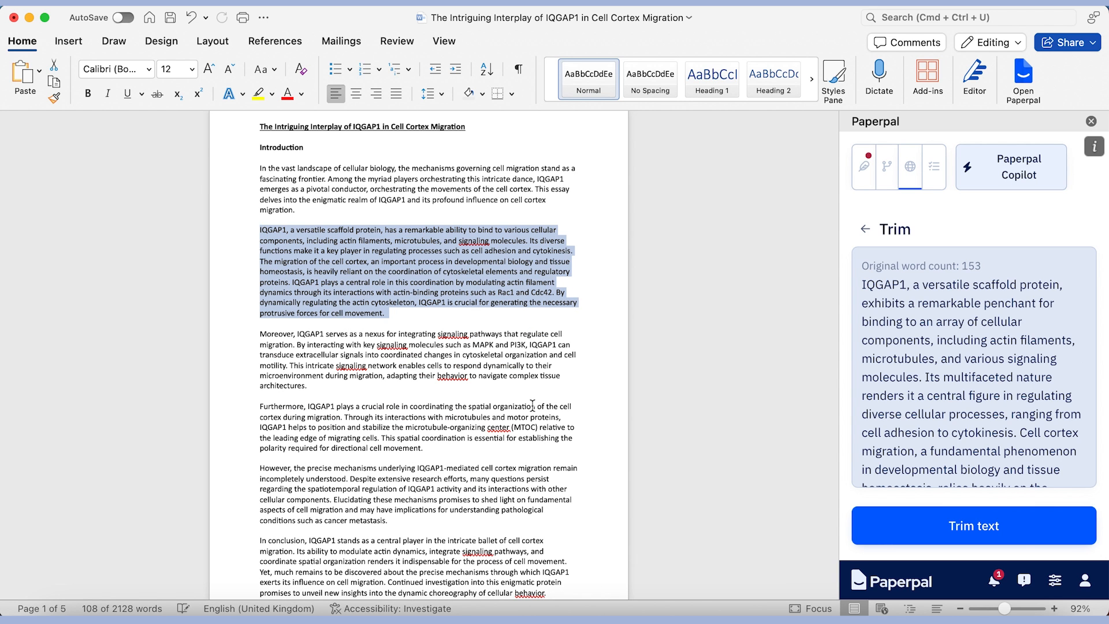
Delete the paragraph beginning "Moreover, IQGAP1 serves as a nexus" from the Introduction
{"action": "left_click", "coordinate": [490, 350]}
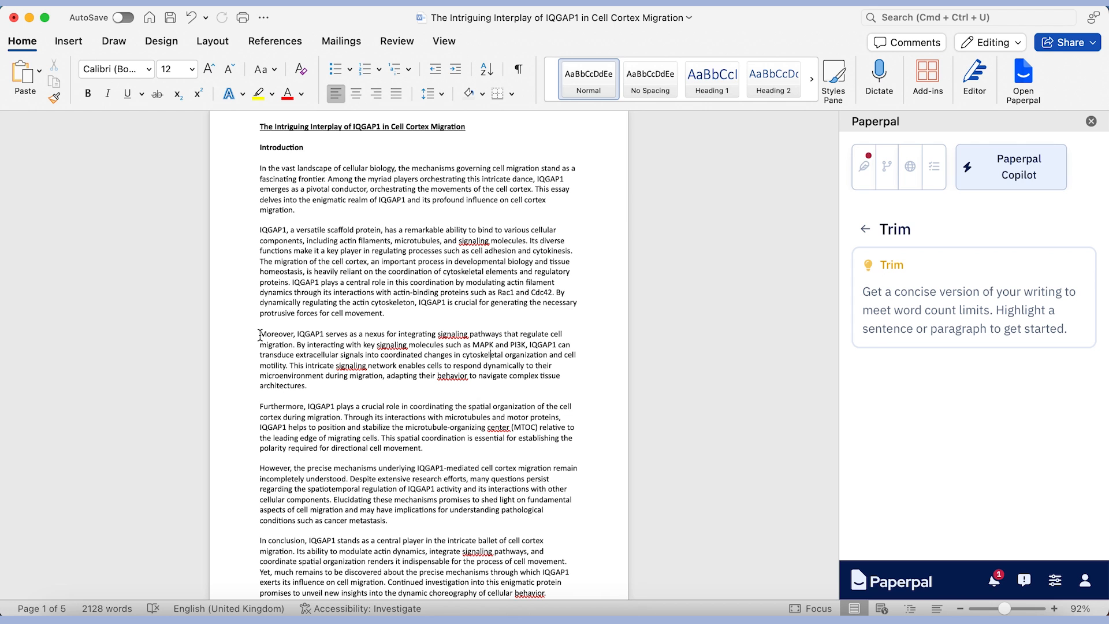
{"action": "left_click_drag", "start_coordinate": [259, 334], "coordinate": [330, 386]}
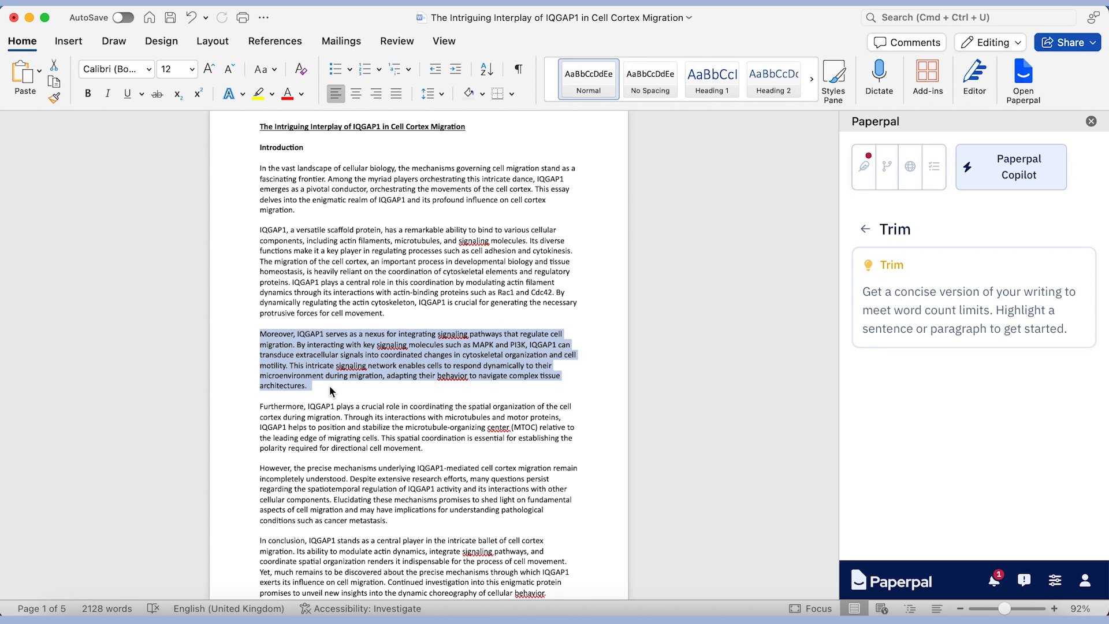
{"action": "key", "text": "BackSpace"}
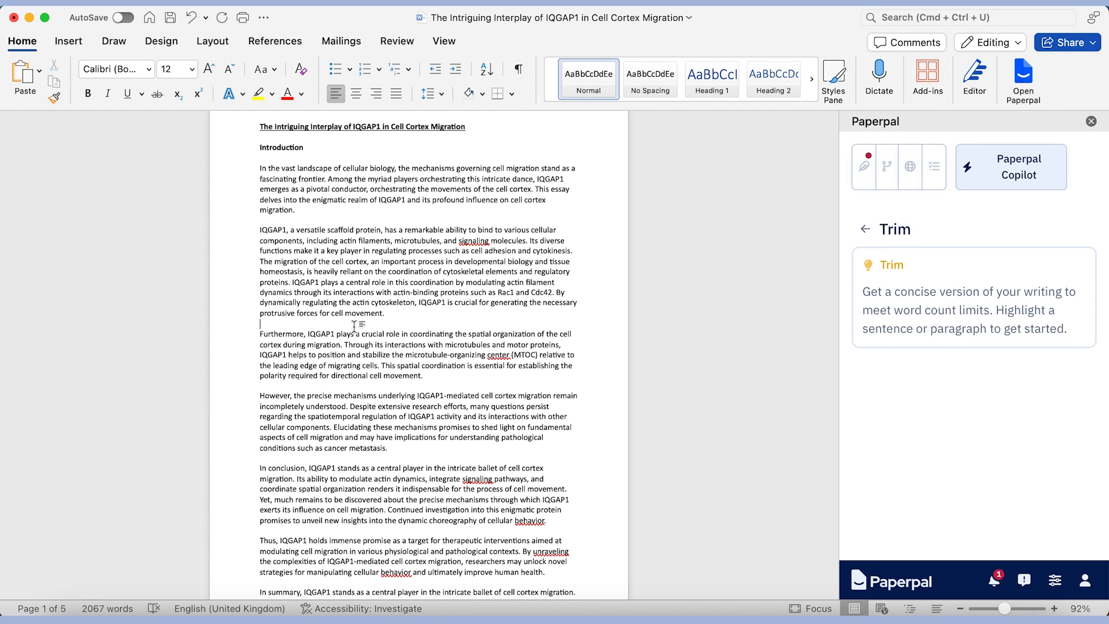
Load the paragraph beginning "Furthermore, IQGAP1 plays a crucial role" into Trim, return to the Rewrite options without trimming it, and clear the selection
{"action": "left_click_drag", "start_coordinate": [258, 336], "coordinate": [465, 383]}
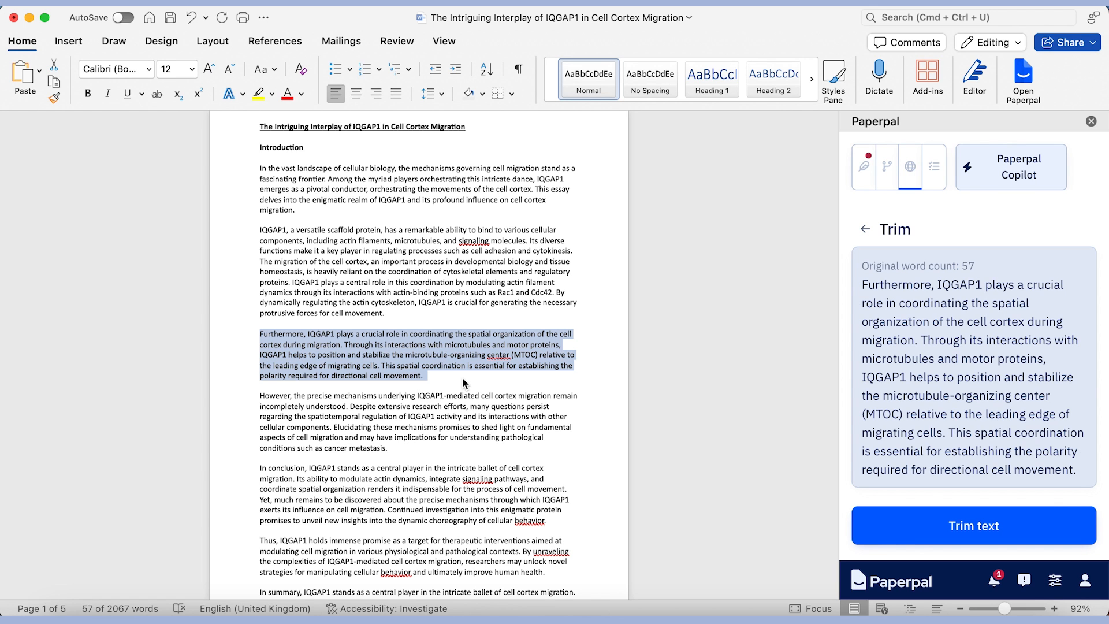
{"action": "left_click", "coordinate": [867, 236]}
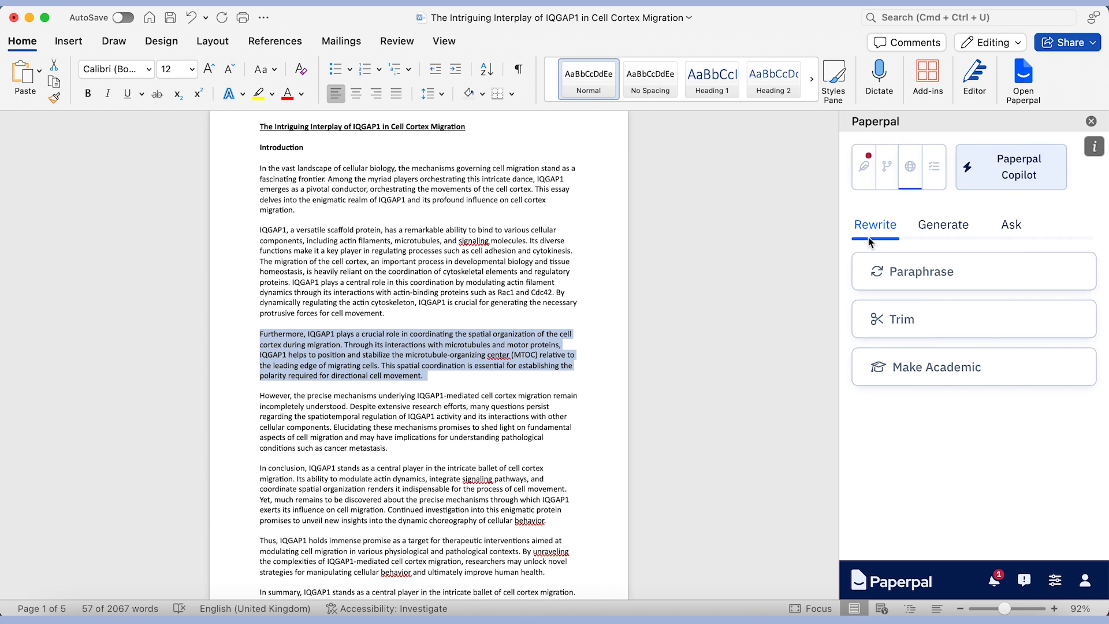
{"action": "left_click", "coordinate": [447, 344]}
Replace the Introduction's opening sentence, "In the vast landscape of cellular biology", with a Make Academic rewrite and add the missing space before "Among"
{"action": "scroll", "coordinate": [448, 341], "scroll_direction": "up", "scroll_amount": 2}
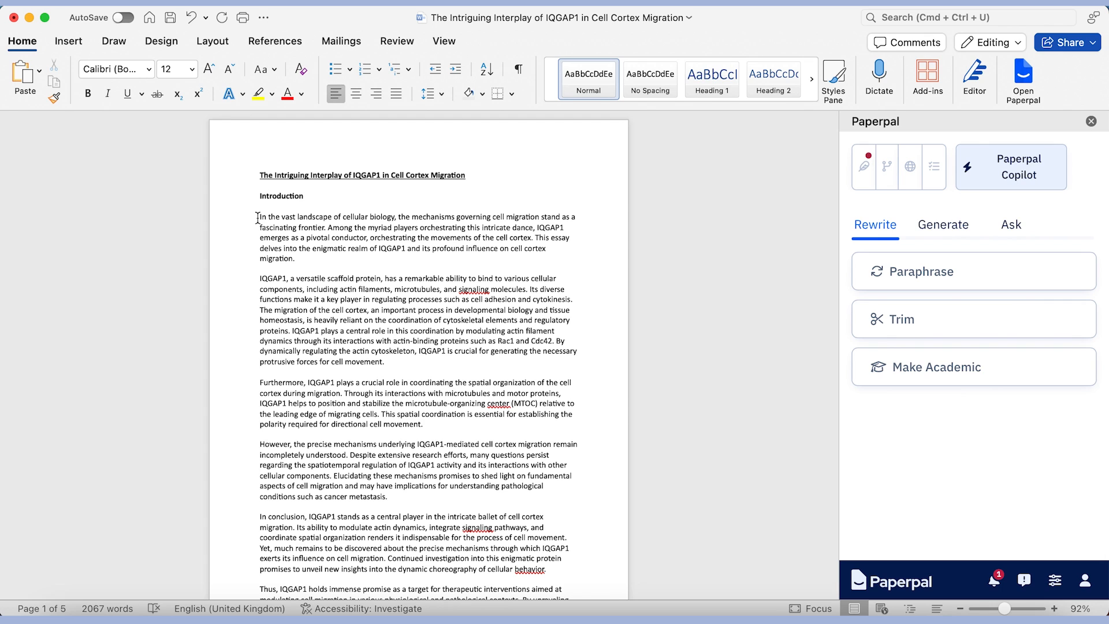
{"action": "left_click_drag", "start_coordinate": [257, 218], "coordinate": [329, 227]}
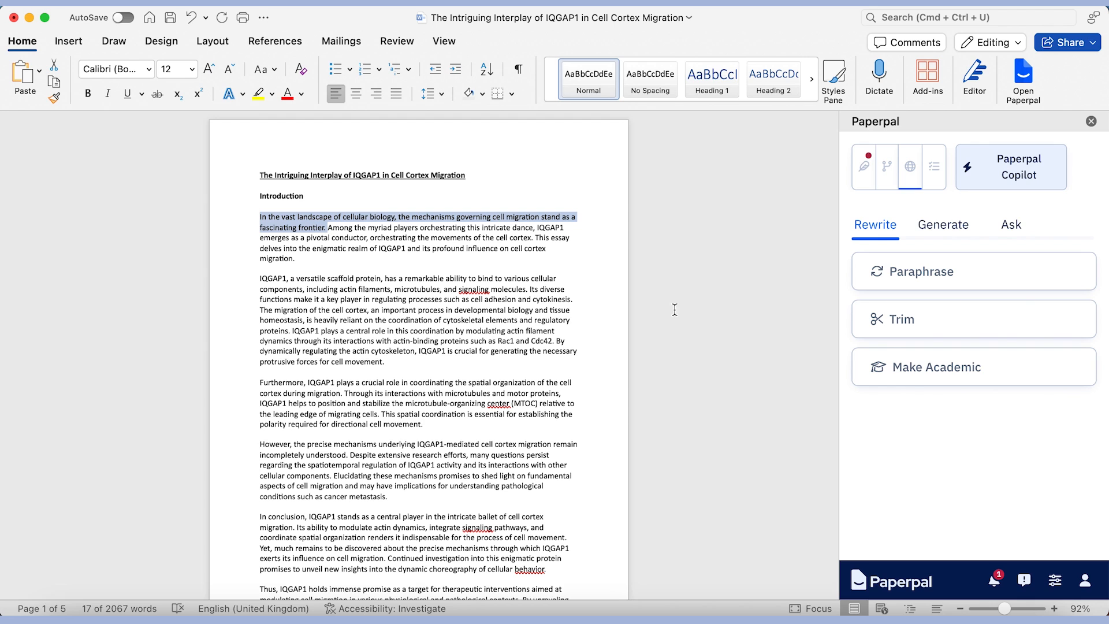
{"action": "left_click", "coordinate": [898, 375]}
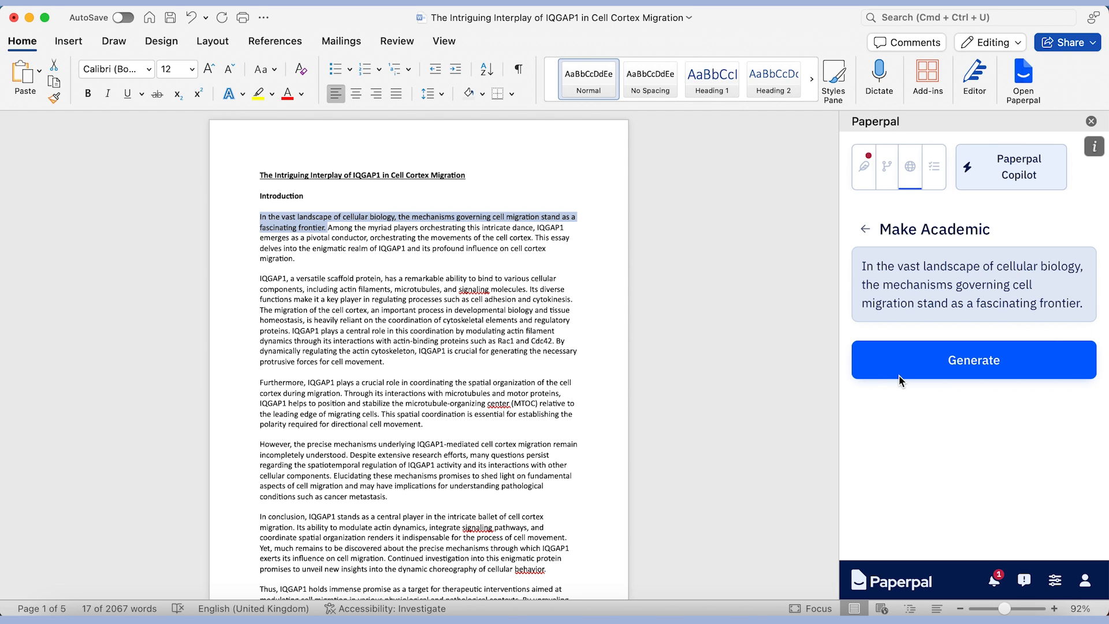
{"action": "left_click", "coordinate": [899, 375]}
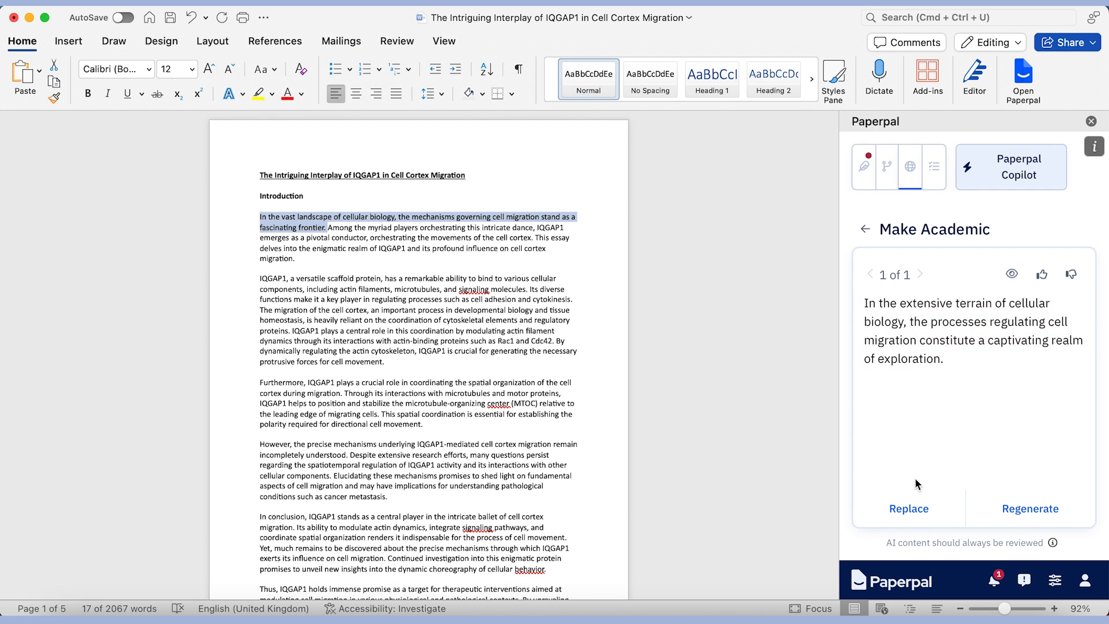
{"action": "left_click", "coordinate": [905, 508]}
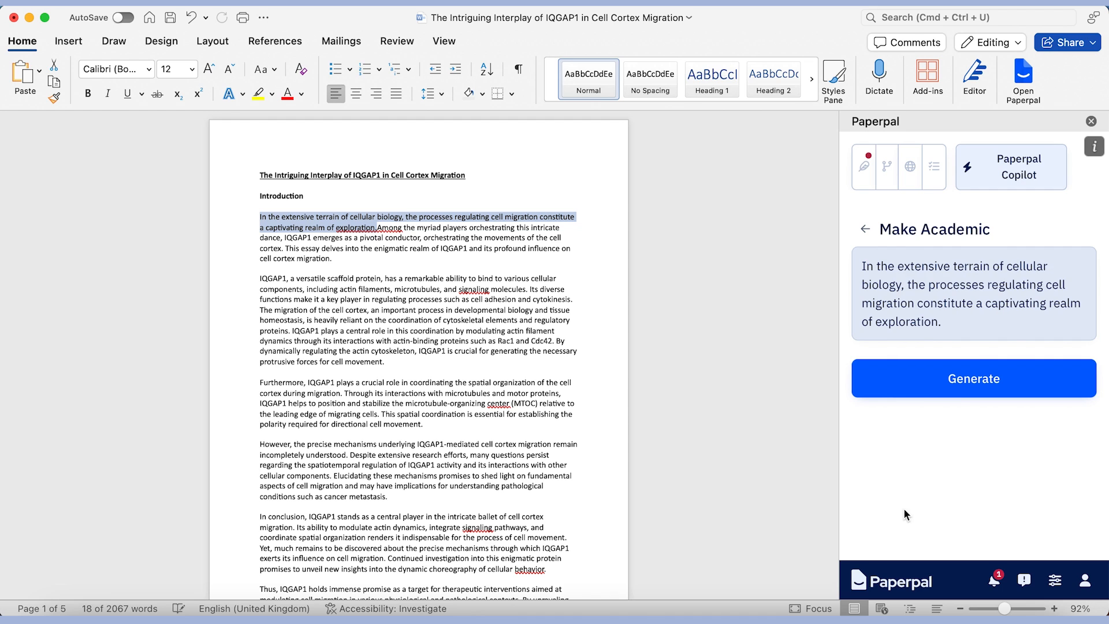
{"action": "left_click", "coordinate": [377, 232]}
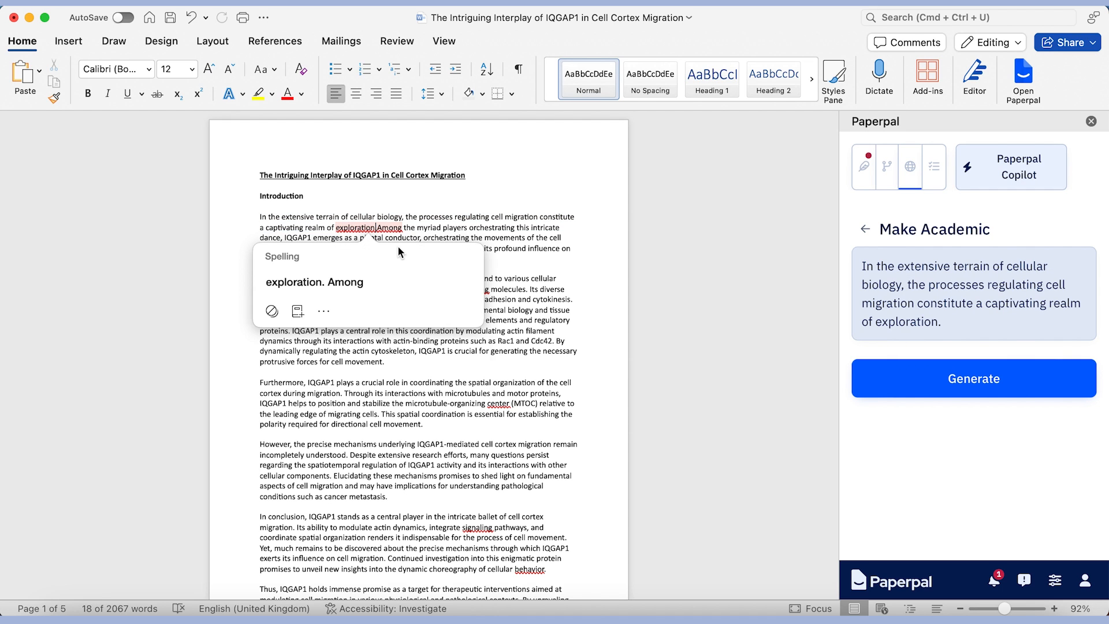
{"action": "type", "text": "."}
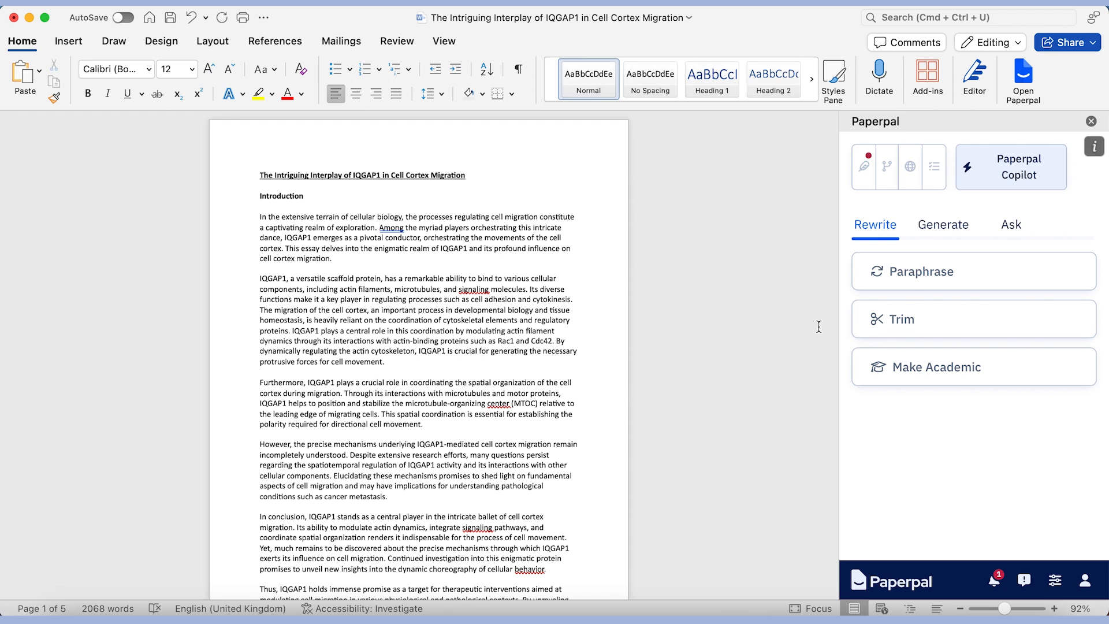
Paraphrase the sentence beginning "Despite extensive research efforts" in the "However" paragraph and replace the original with the generated version
{"action": "scroll", "coordinate": [818, 326], "scroll_direction": "down", "scroll_amount": 5}
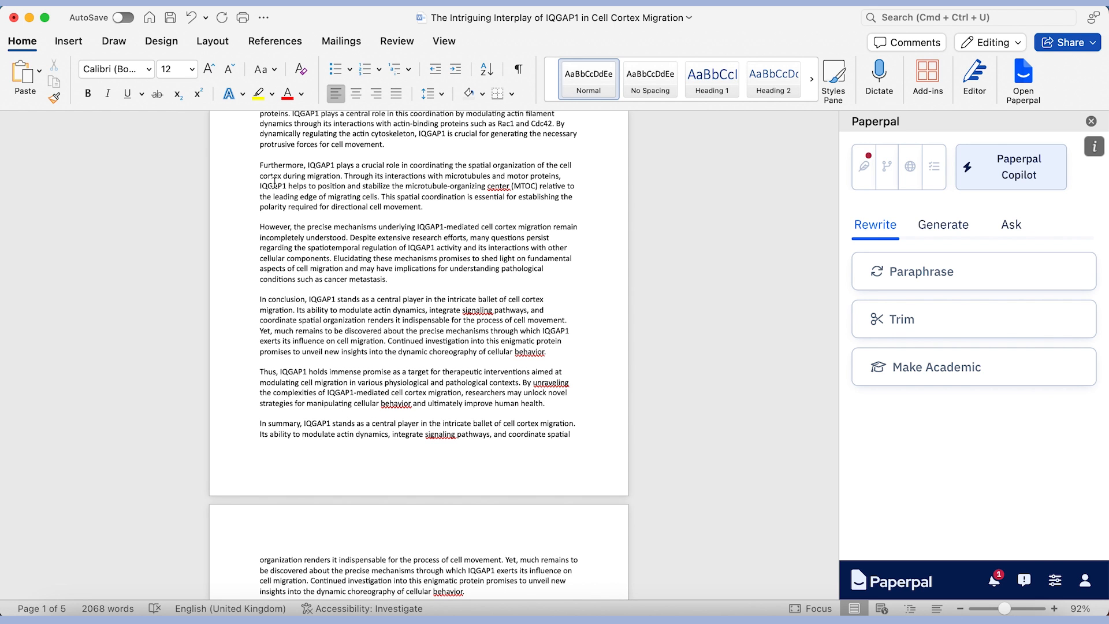
{"action": "left_click_drag", "start_coordinate": [258, 226], "coordinate": [348, 236]}
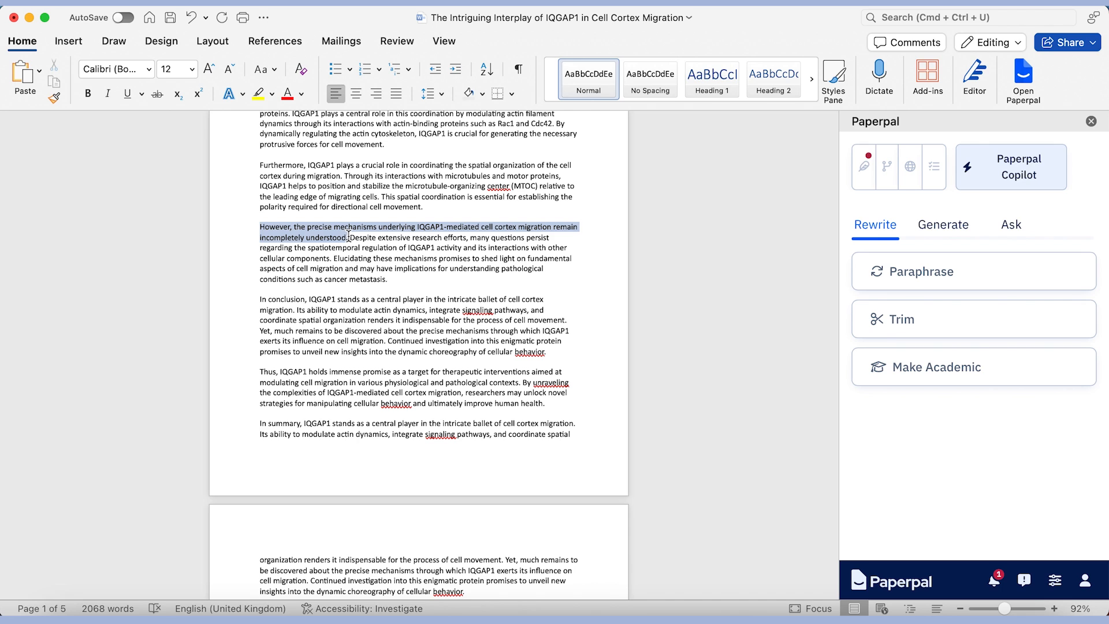
{"action": "left_click", "coordinate": [348, 237]}
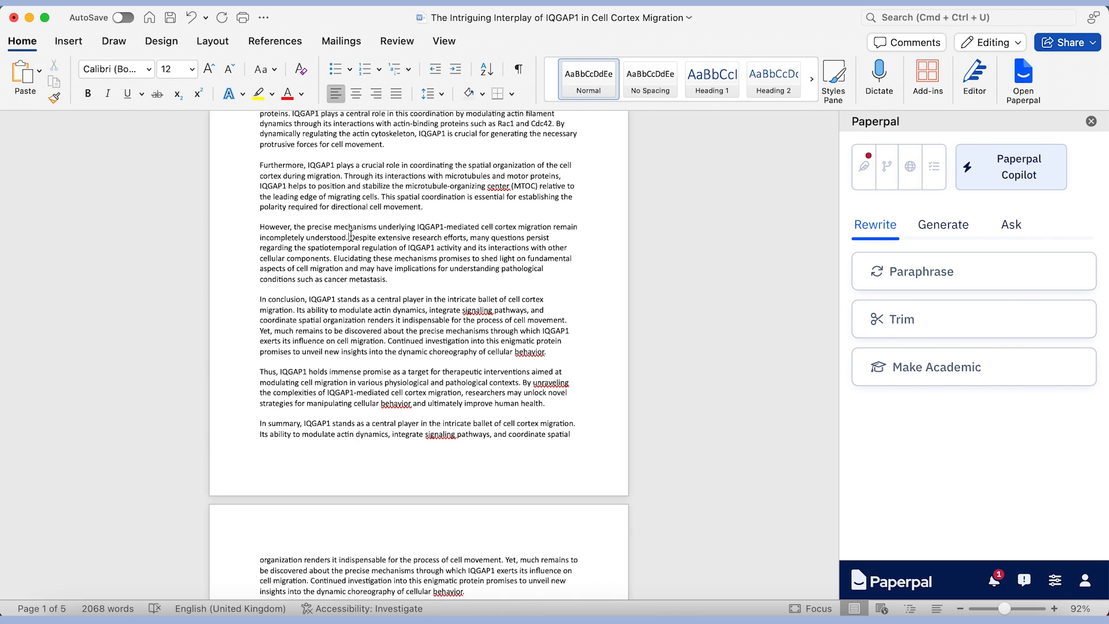
{"action": "left_click_drag", "start_coordinate": [353, 237], "coordinate": [332, 258]}
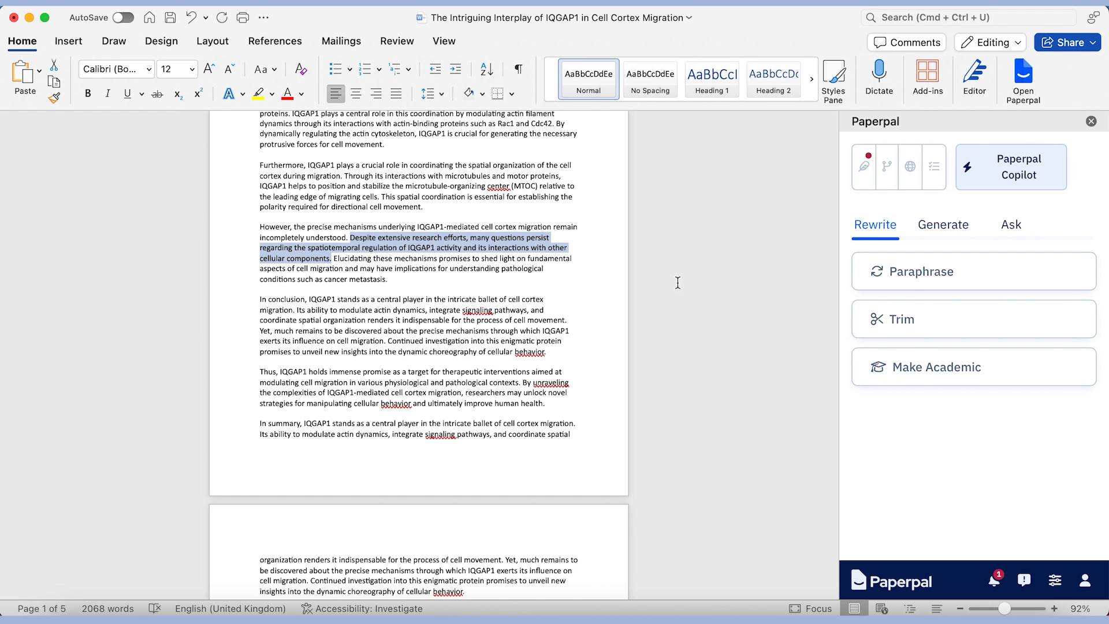
{"action": "left_click", "coordinate": [886, 276]}
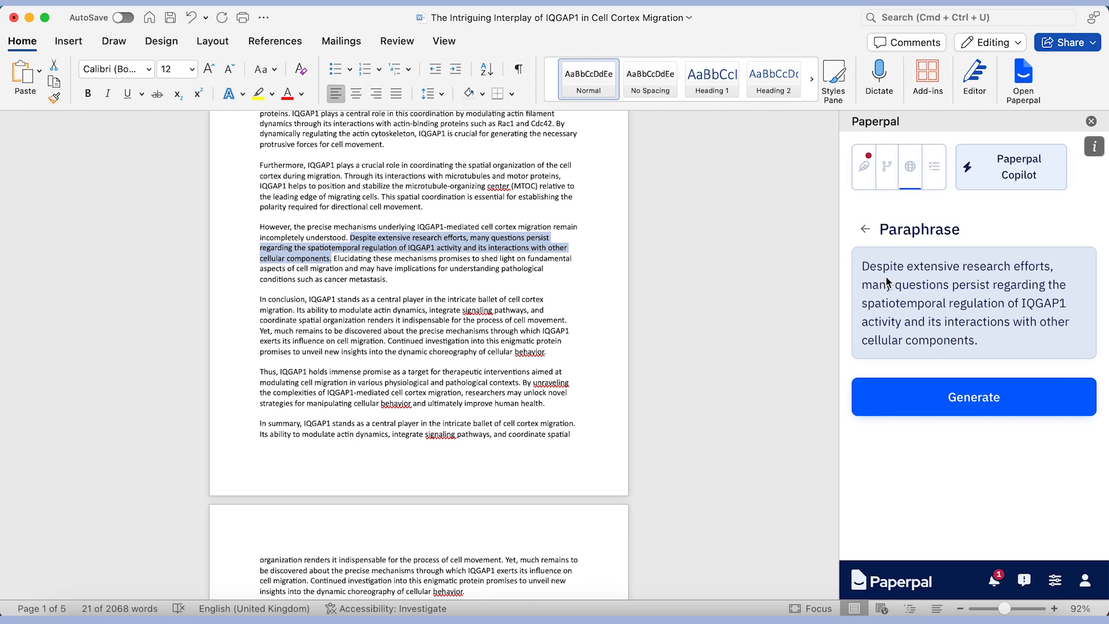
{"action": "left_click", "coordinate": [930, 405]}
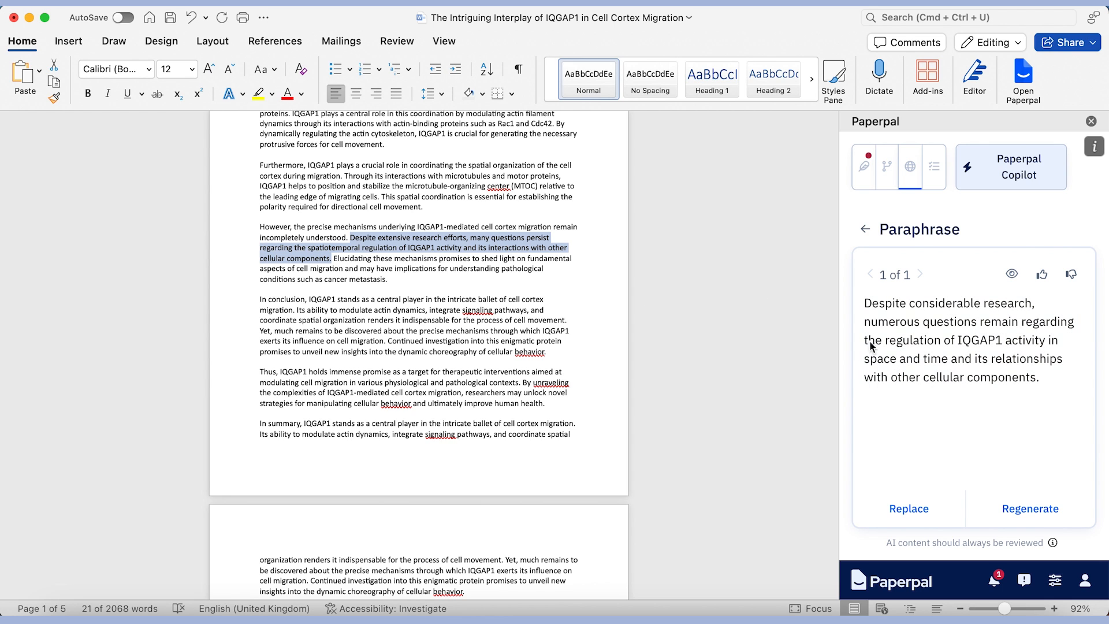
{"action": "left_click", "coordinate": [905, 506]}
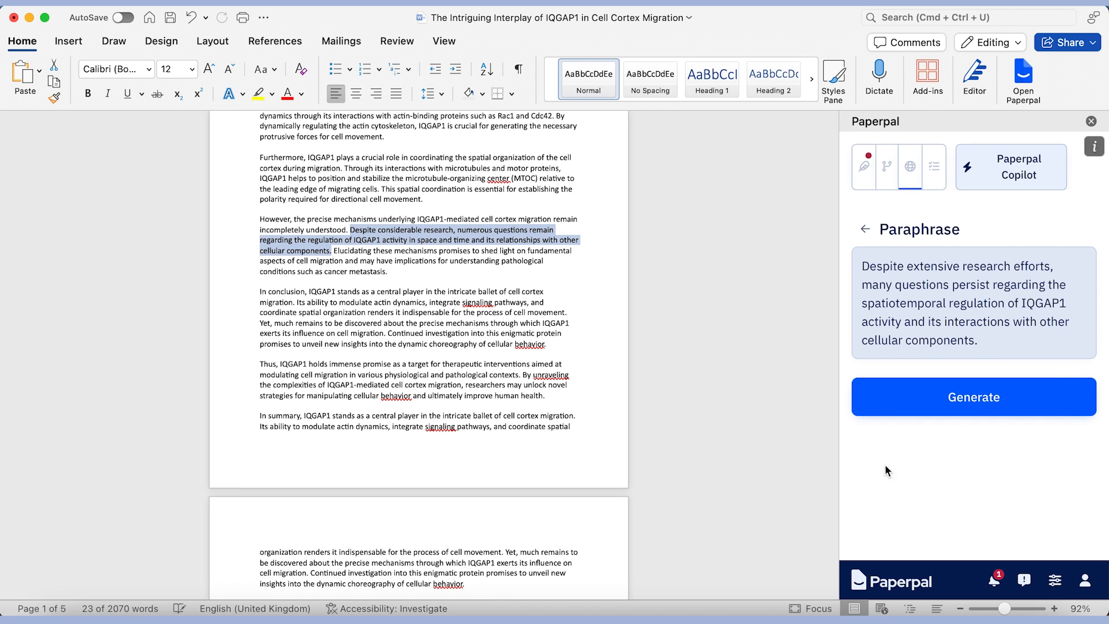
{"action": "left_click", "coordinate": [406, 276]}
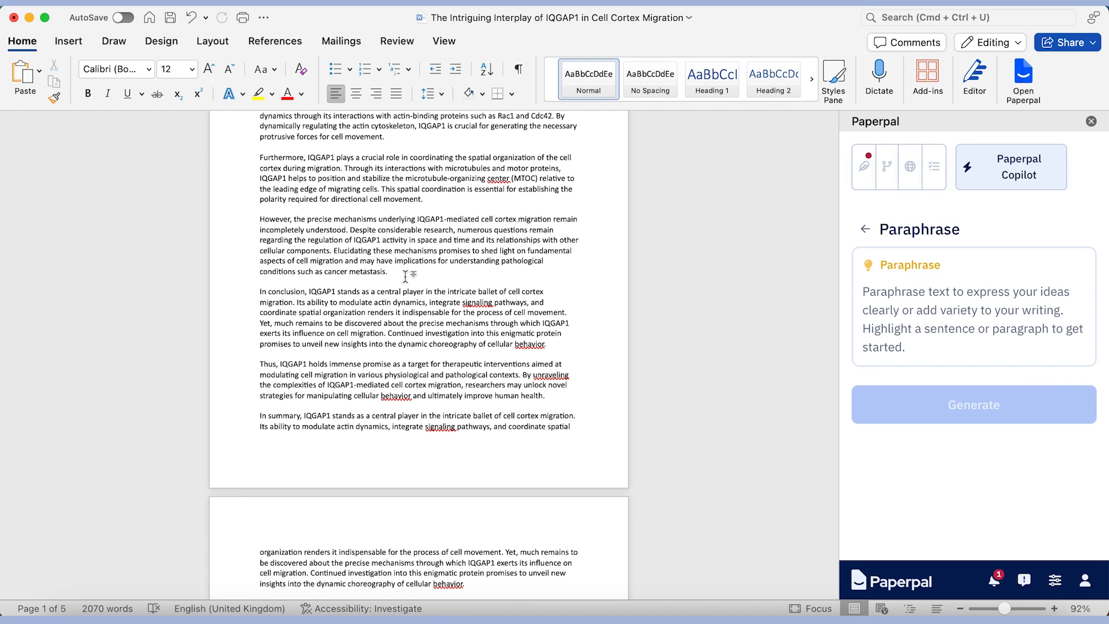
Return to the Copilot options and generate a new title suggestion based on the document's text
{"action": "scroll", "coordinate": [405, 276], "scroll_direction": "up", "scroll_amount": 1}
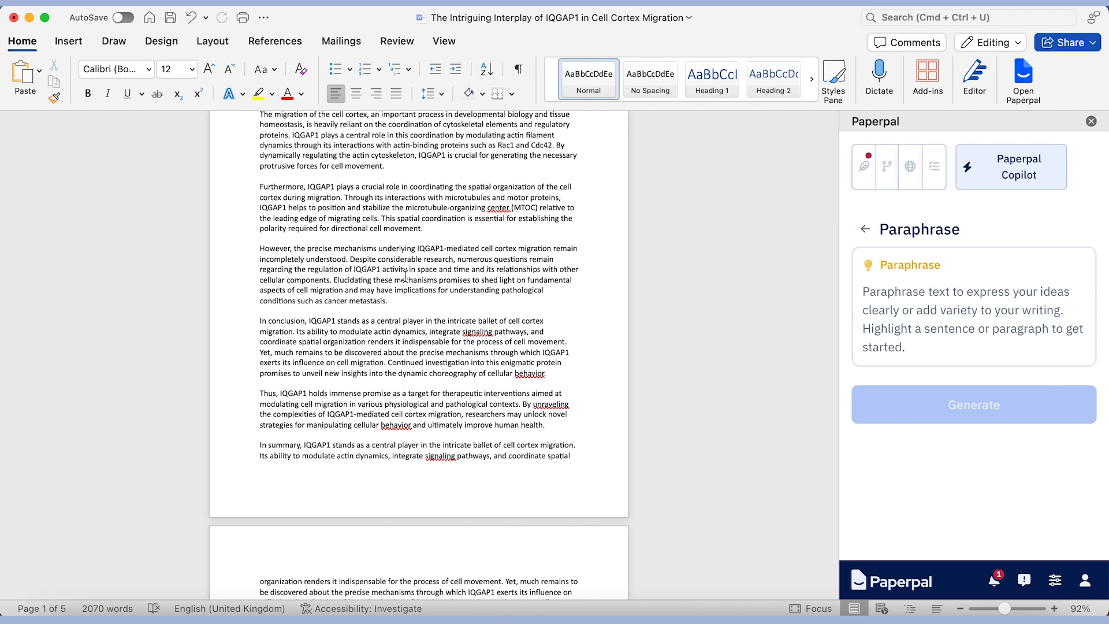
{"action": "scroll", "coordinate": [462, 280], "scroll_direction": "up", "scroll_amount": 7}
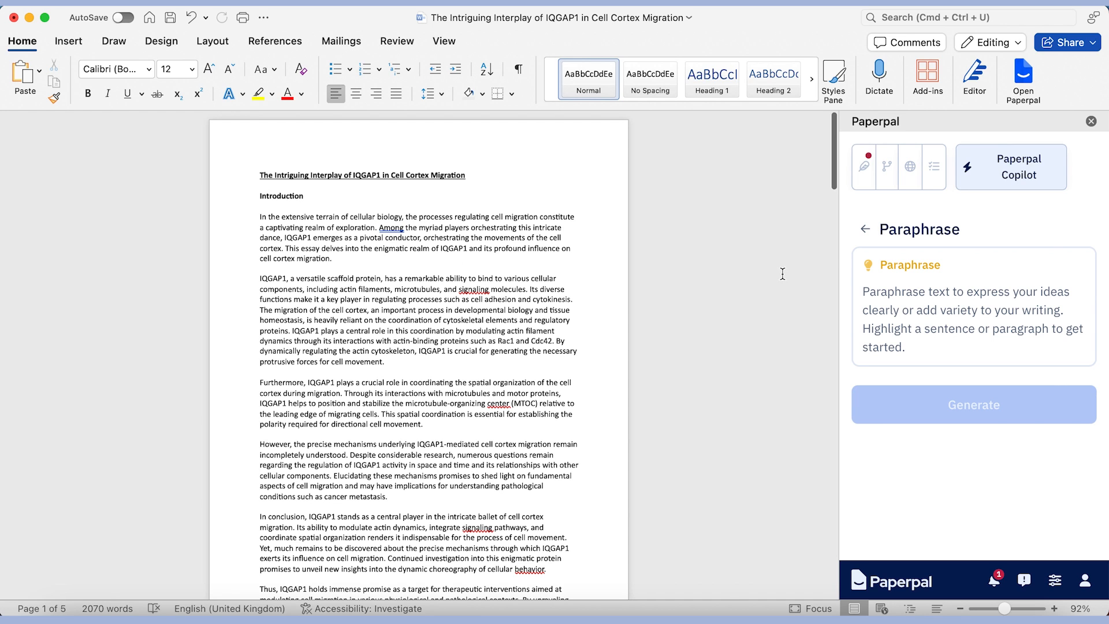
{"action": "left_click", "coordinate": [865, 230]}
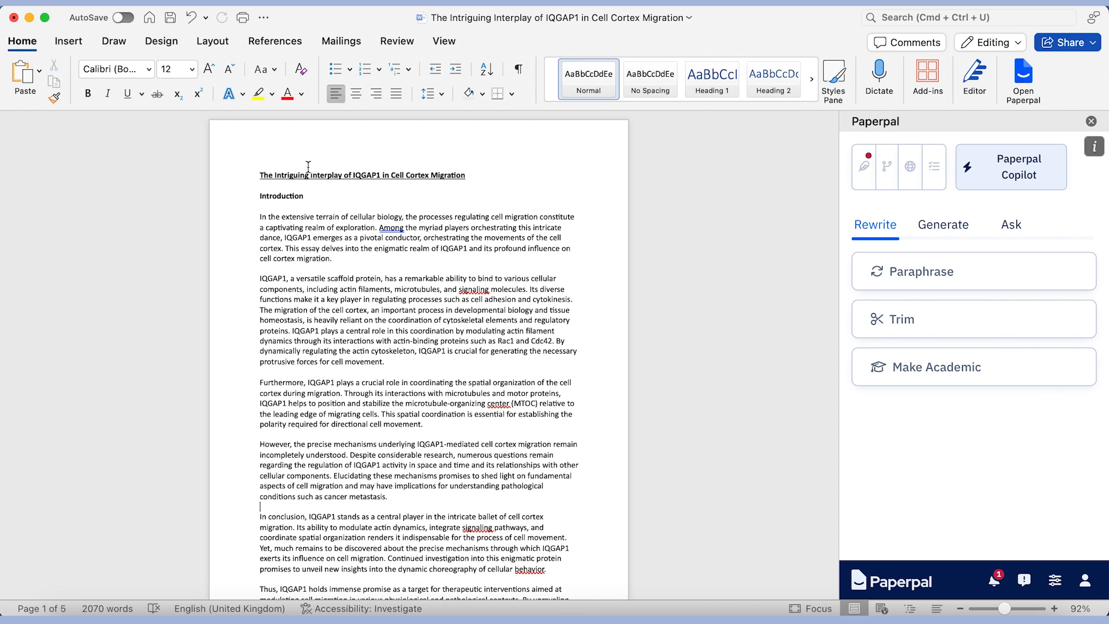
{"action": "double_click", "coordinate": [308, 165]}
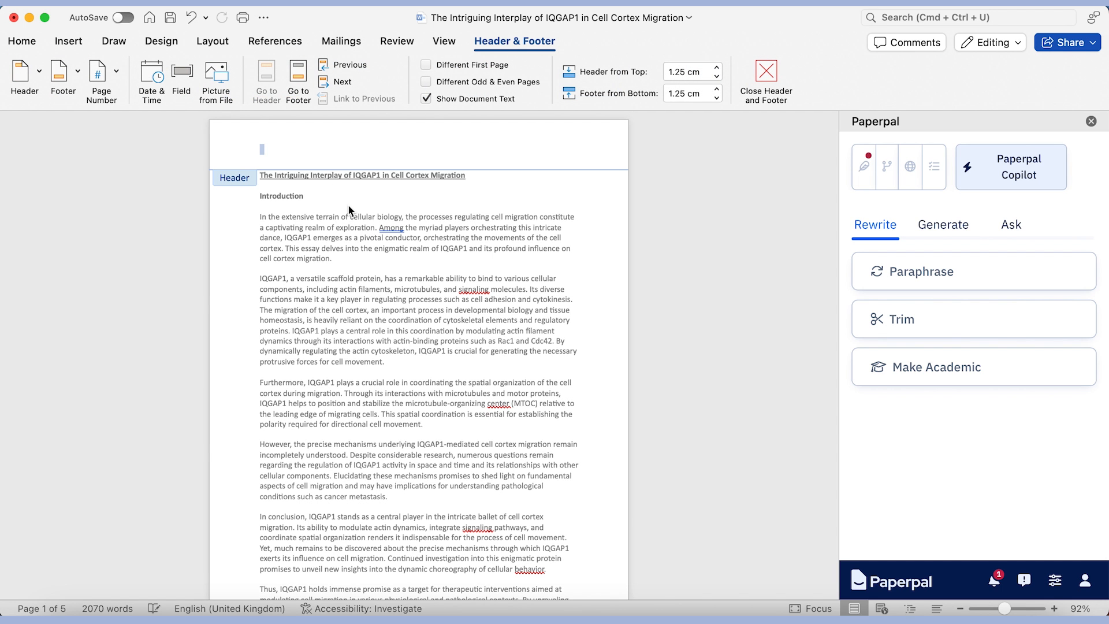
{"action": "double_click", "coordinate": [392, 263]}
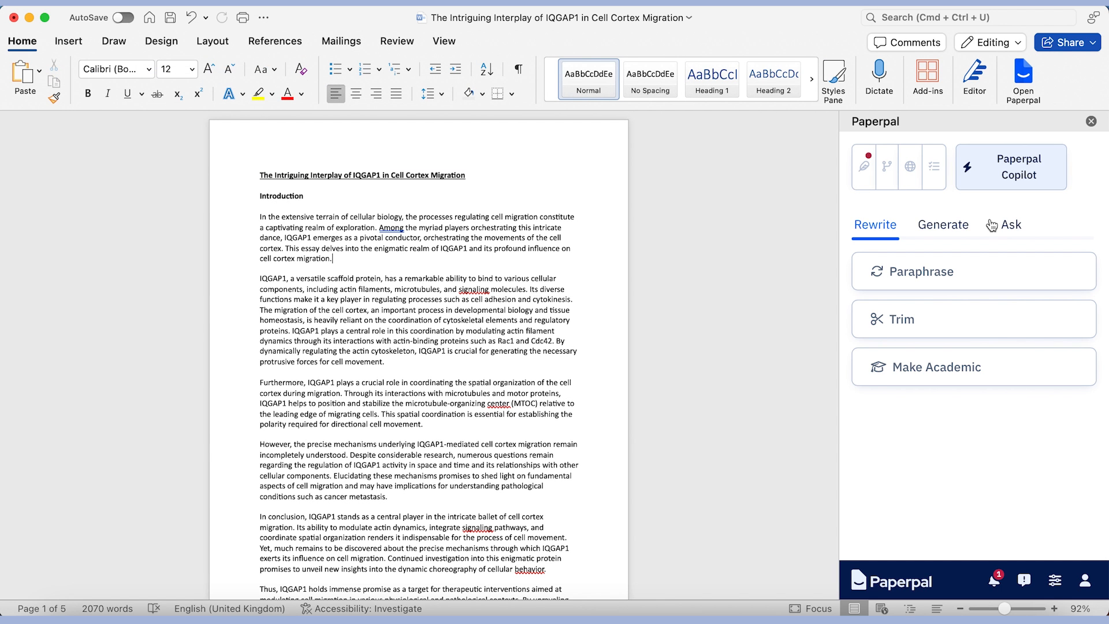
{"action": "left_click", "coordinate": [931, 231]}
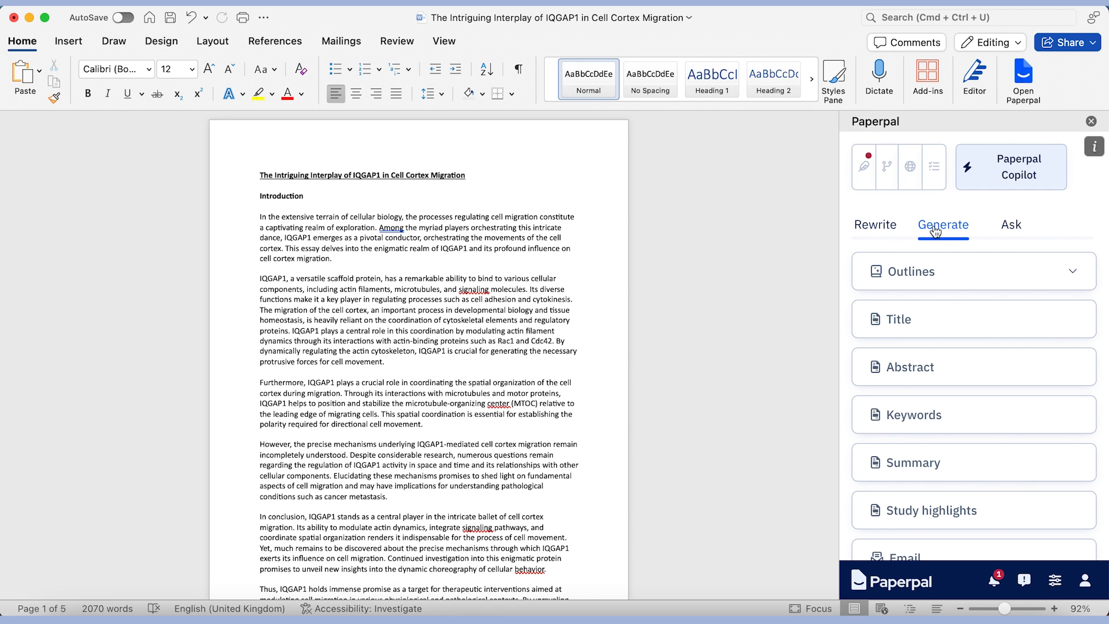
{"action": "left_click", "coordinate": [942, 325]}
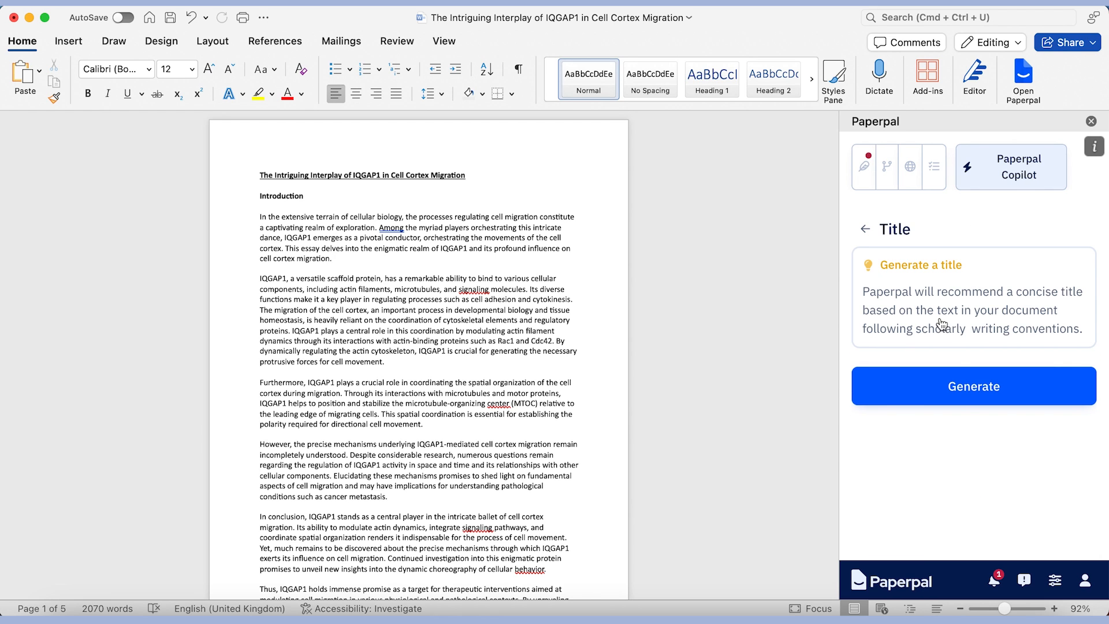
{"action": "left_click", "coordinate": [1020, 376]}
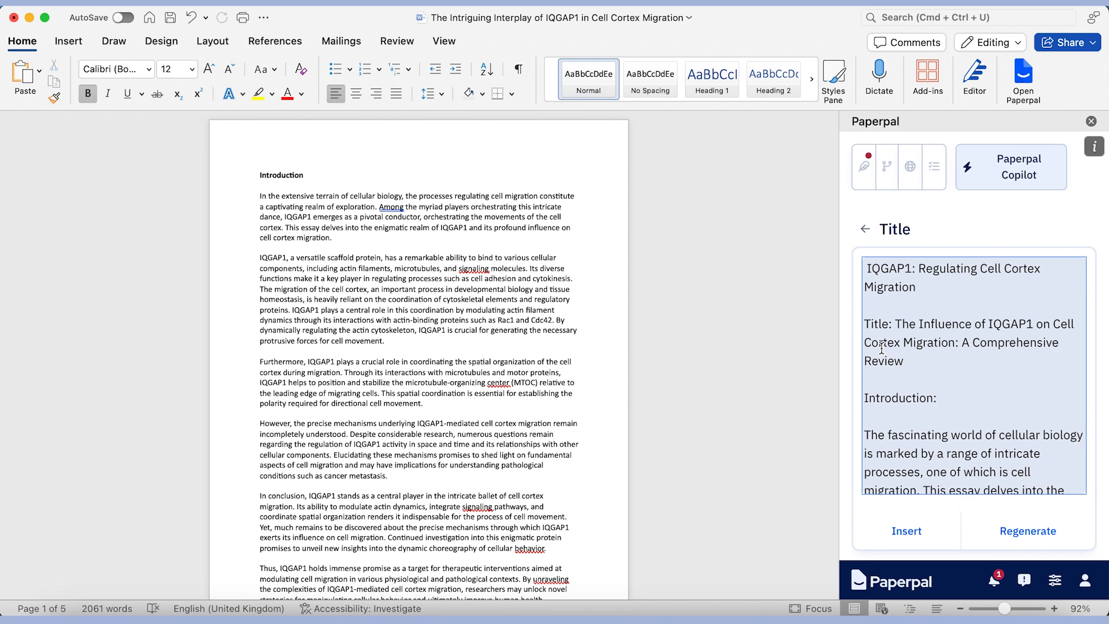
Copy "The Influence of IQGAP1 on Cell Cortex Migration: A Comprehensive Review" from the suggestion and paste it on a new line above the Introduction heading
{"action": "left_click_drag", "start_coordinate": [896, 322], "coordinate": [916, 356]}
{"action": "key", "text": "super+c"}
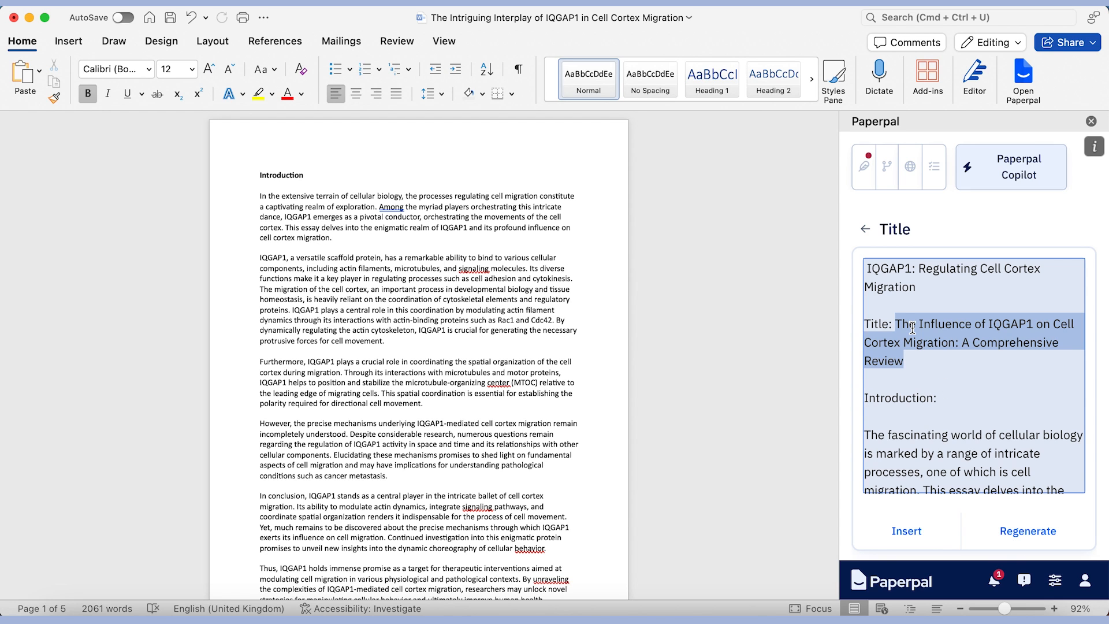
{"action": "left_click", "coordinate": [276, 166]}
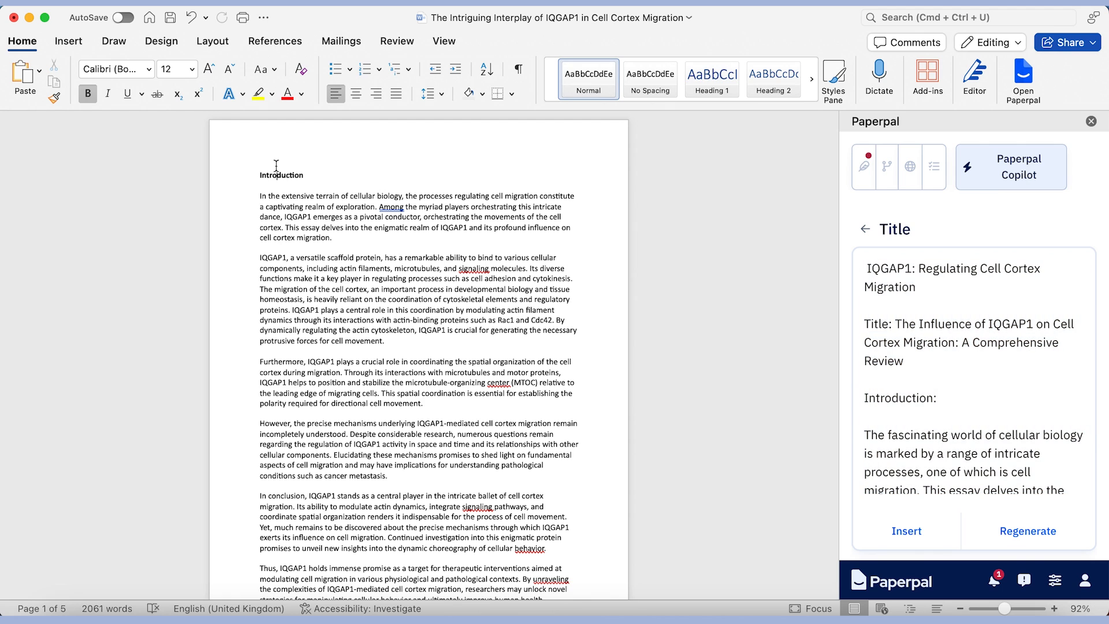
{"action": "key", "text": "Return"}
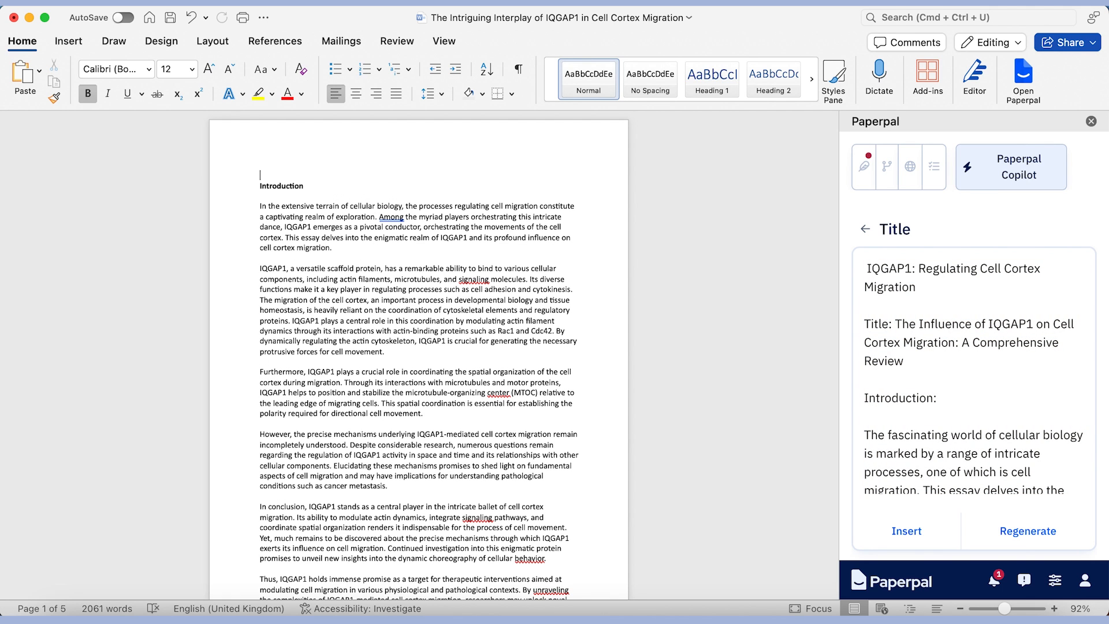
{"action": "key", "text": "super+v"}
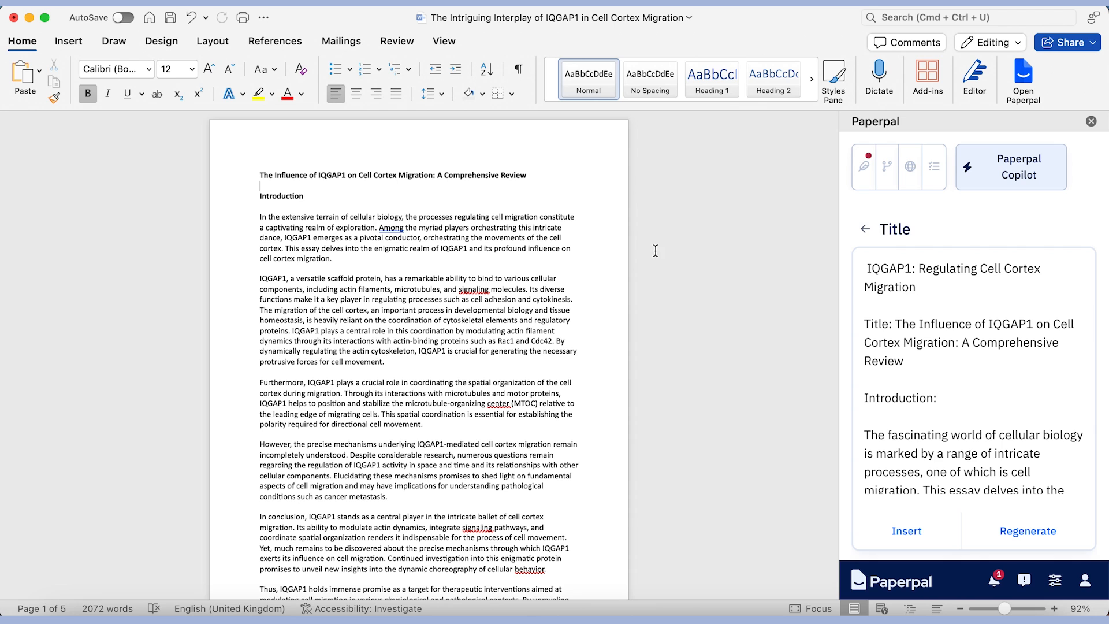
Ask Paperpal Copilot "what should I include in a strong conclusion"
{"action": "left_click", "coordinate": [866, 227]}
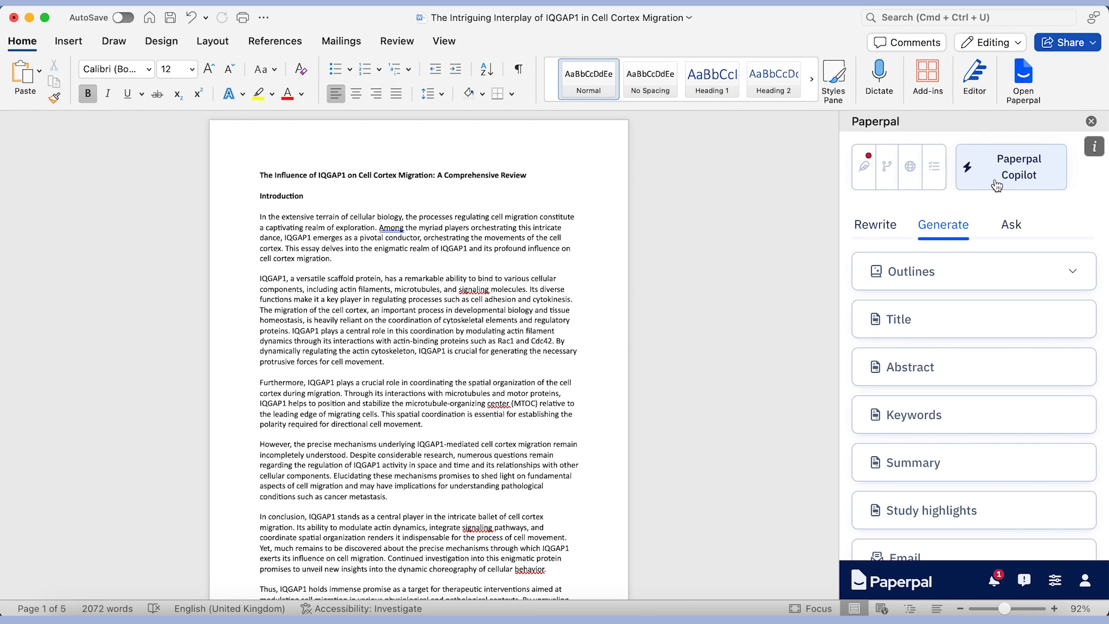
{"action": "left_click", "coordinate": [1011, 227]}
{"action": "left_click", "coordinate": [973, 281]}
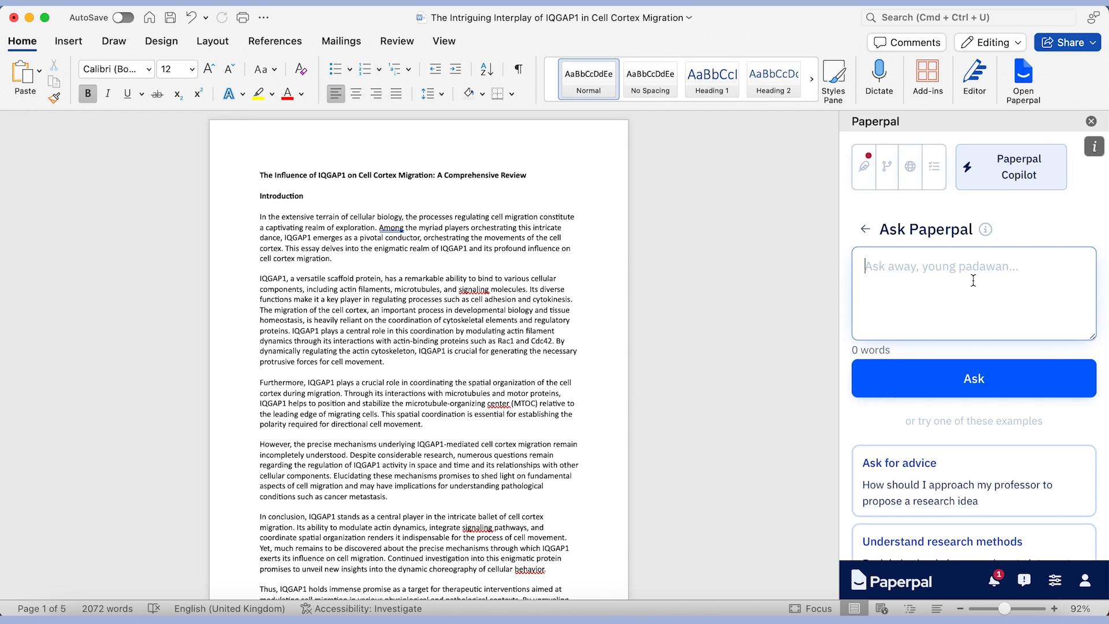
{"action": "type", "text": "what should I include in a "}
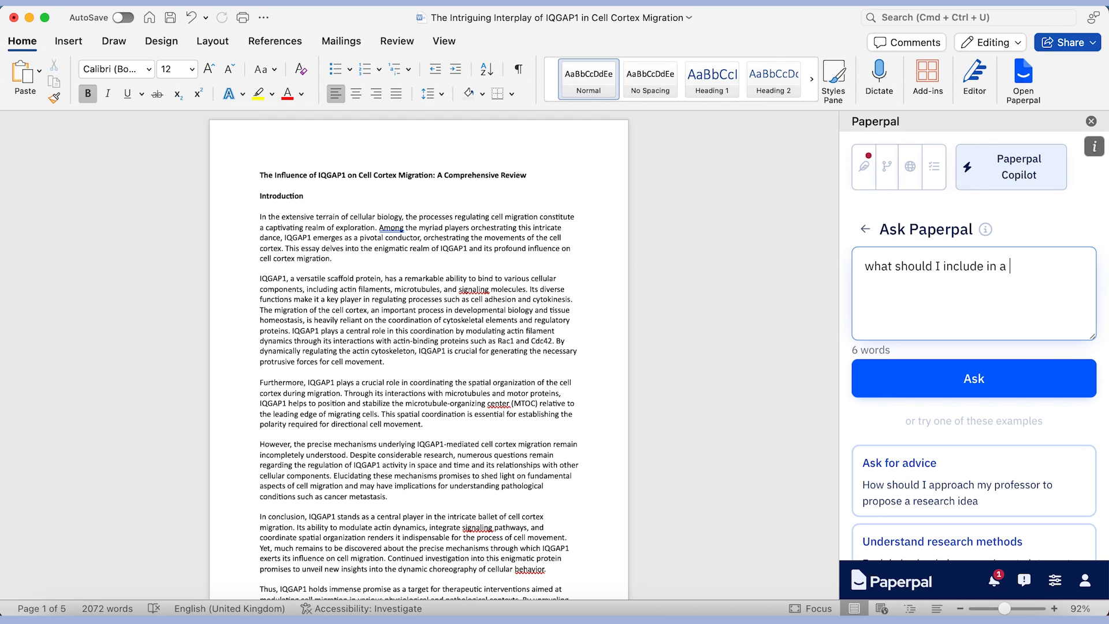
{"action": "type", "text": "strong conclusion"}
{"action": "left_click", "coordinate": [1004, 385]}
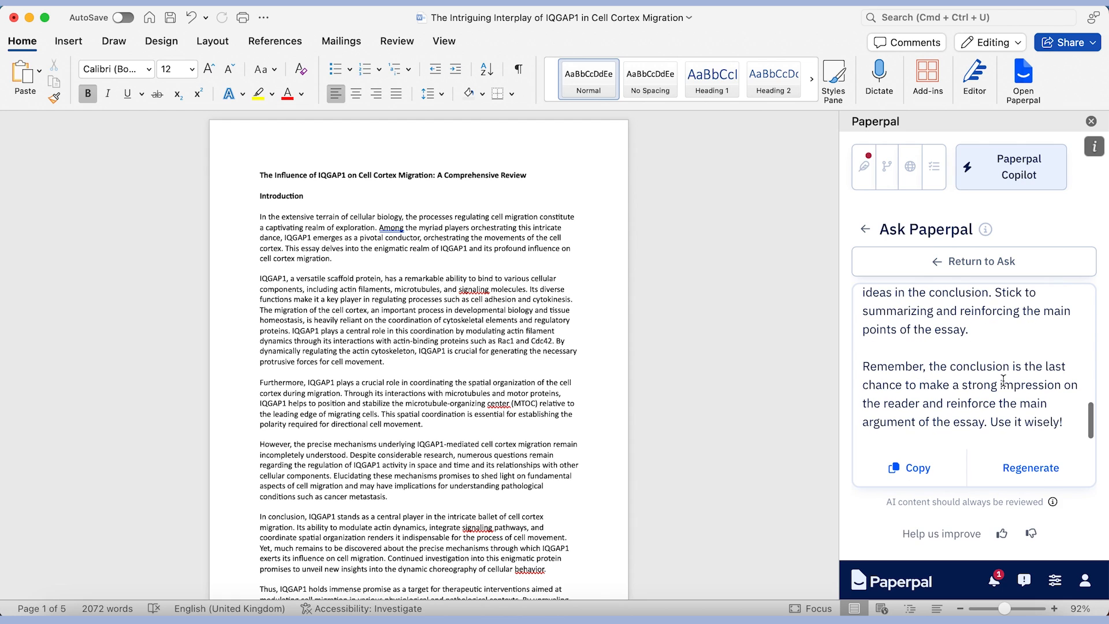
Read the full answer about writing a strong conclusion from its beginning, and return to the Copilot options
{"action": "scroll", "coordinate": [1003, 380], "scroll_direction": "up", "scroll_amount": 10}
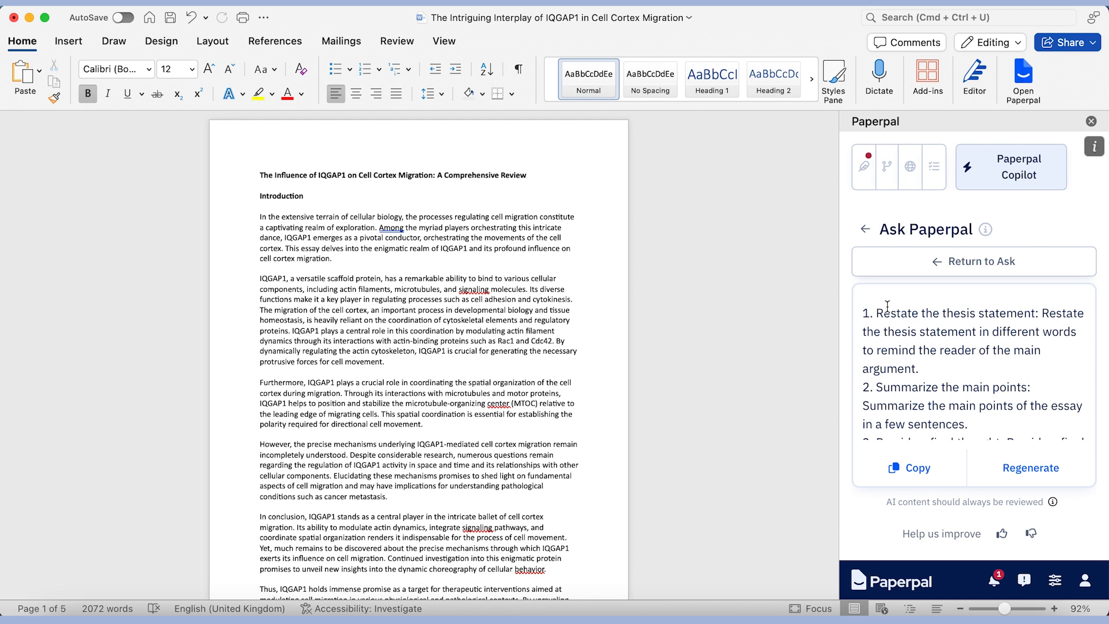
{"action": "scroll", "coordinate": [1017, 329], "scroll_direction": "down", "scroll_amount": 2}
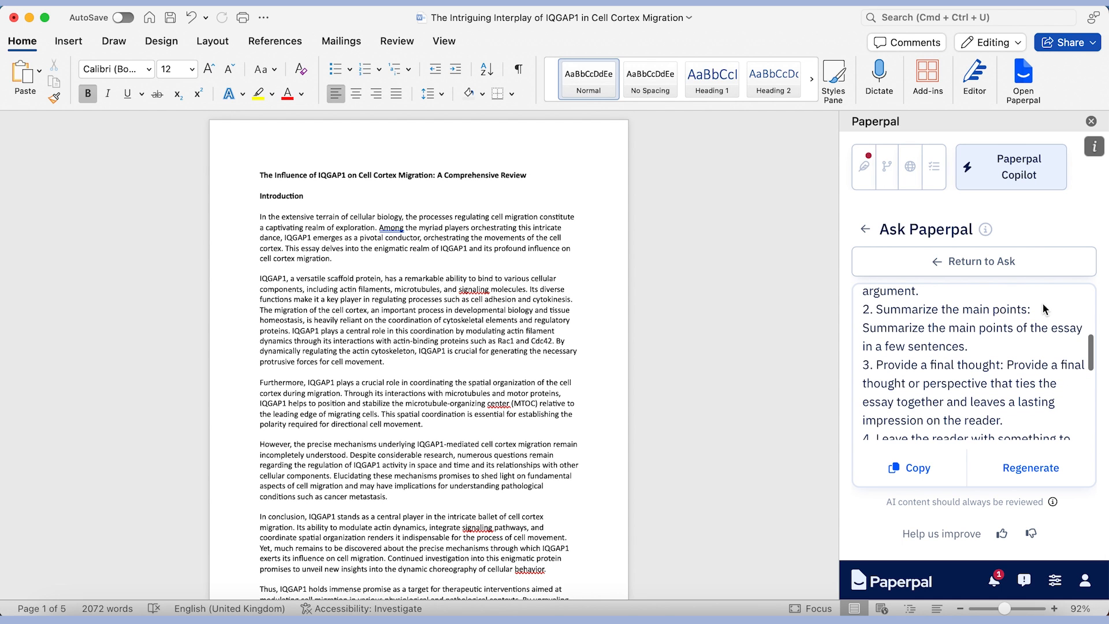
{"action": "scroll", "coordinate": [939, 362], "scroll_direction": "down", "scroll_amount": 3}
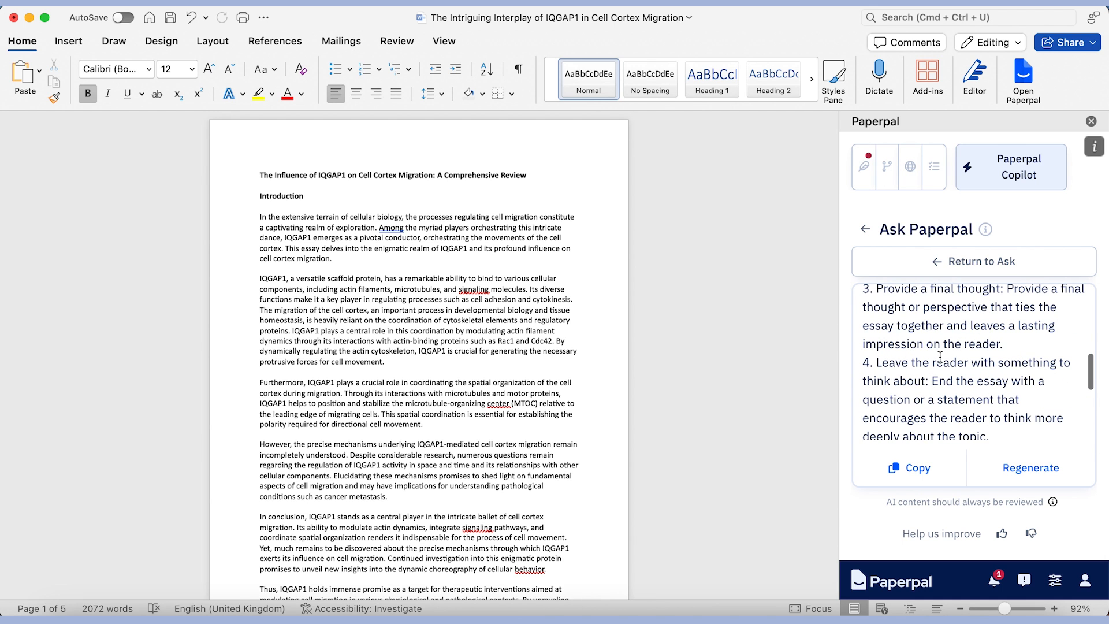
{"action": "scroll", "coordinate": [939, 357], "scroll_direction": "down", "scroll_amount": 2}
{"action": "scroll", "coordinate": [971, 323], "scroll_direction": "down", "scroll_amount": 2}
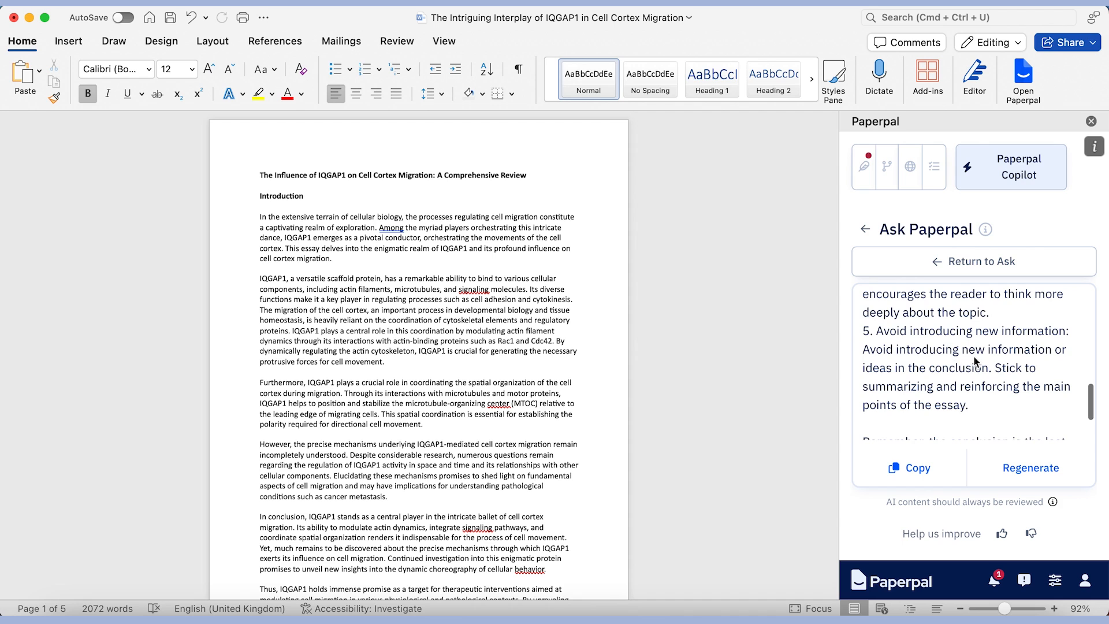
{"action": "scroll", "coordinate": [939, 375], "scroll_direction": "down", "scroll_amount": 2}
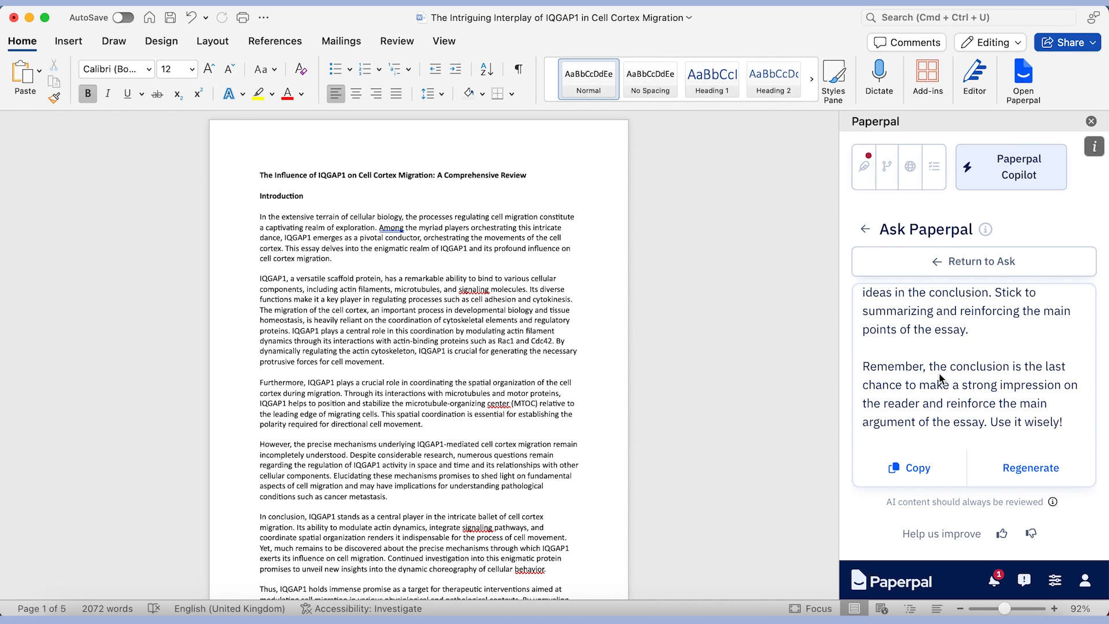
{"action": "left_click", "coordinate": [865, 229]}
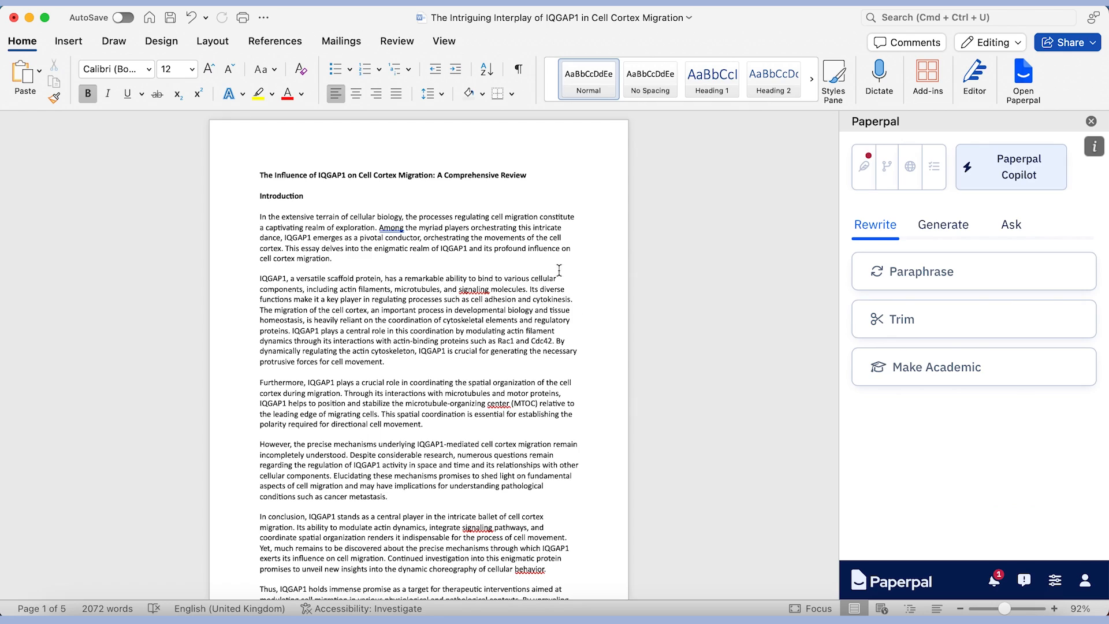
Open the Language check for the essay and look through the suggested sentence corrections alongside the document text
{"action": "scroll", "coordinate": [559, 270], "scroll_direction": "down", "scroll_amount": 8}
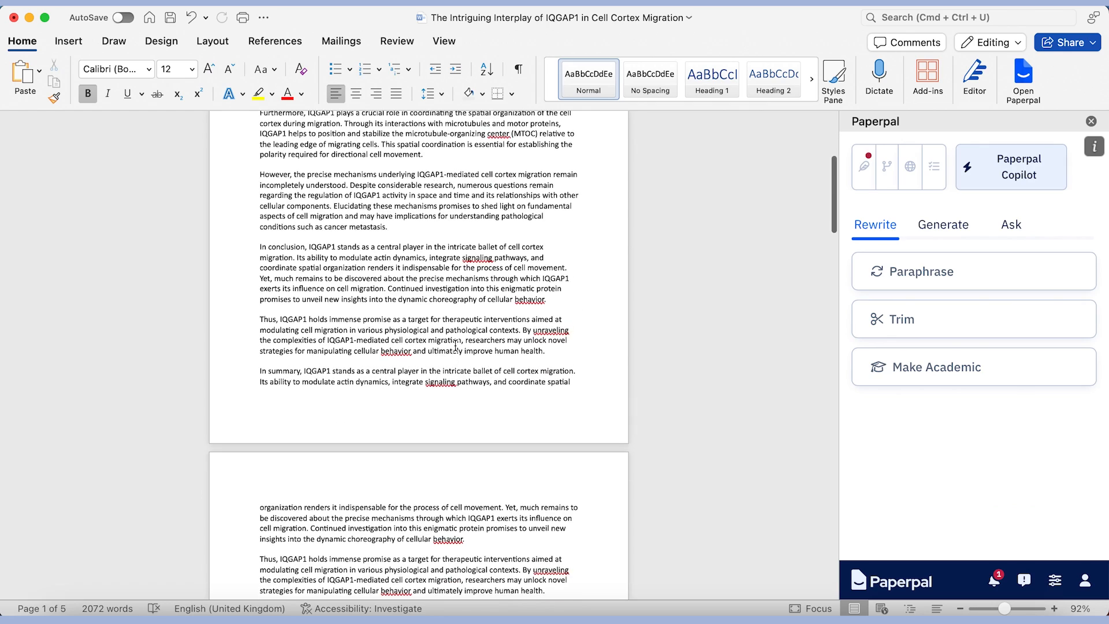
{"action": "scroll", "coordinate": [456, 345], "scroll_direction": "up", "scroll_amount": 8}
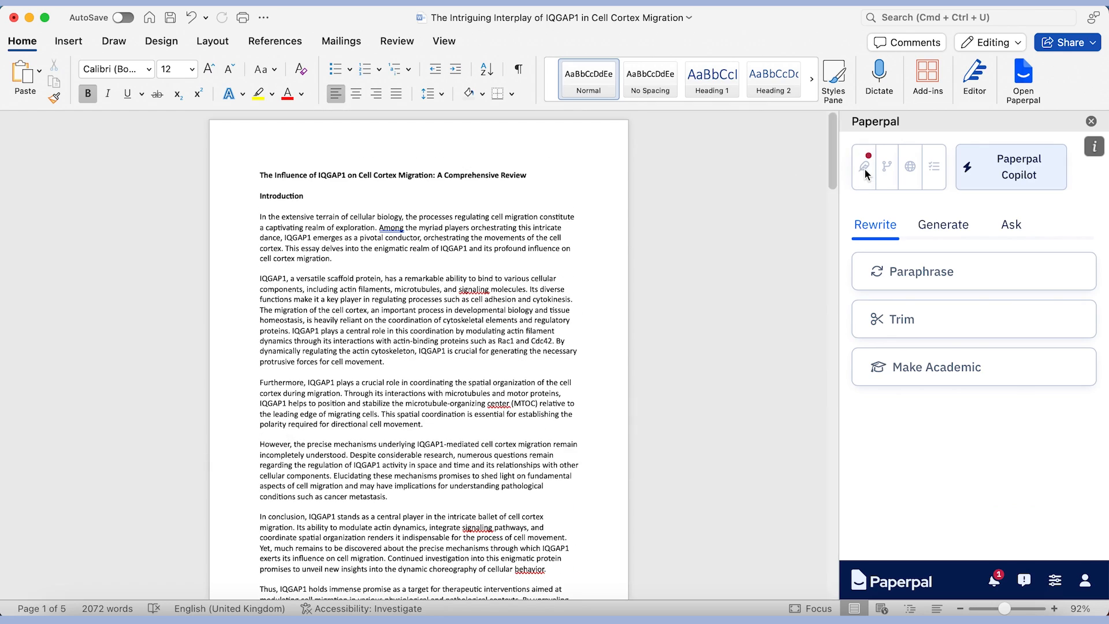
{"action": "left_click", "coordinate": [865, 167]}
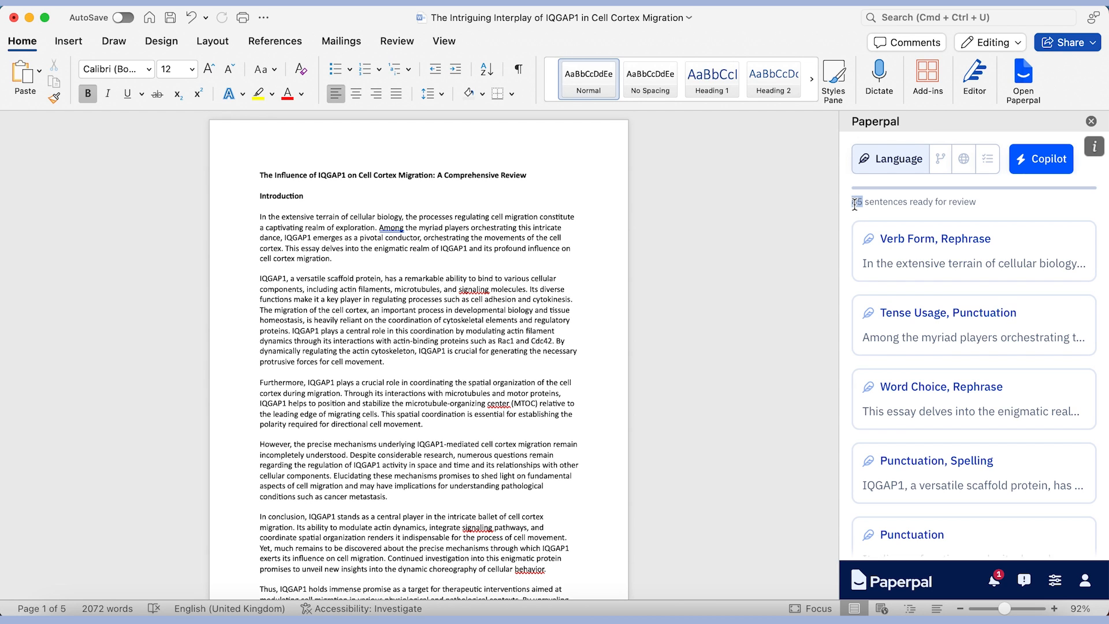
{"action": "left_click", "coordinate": [552, 300]}
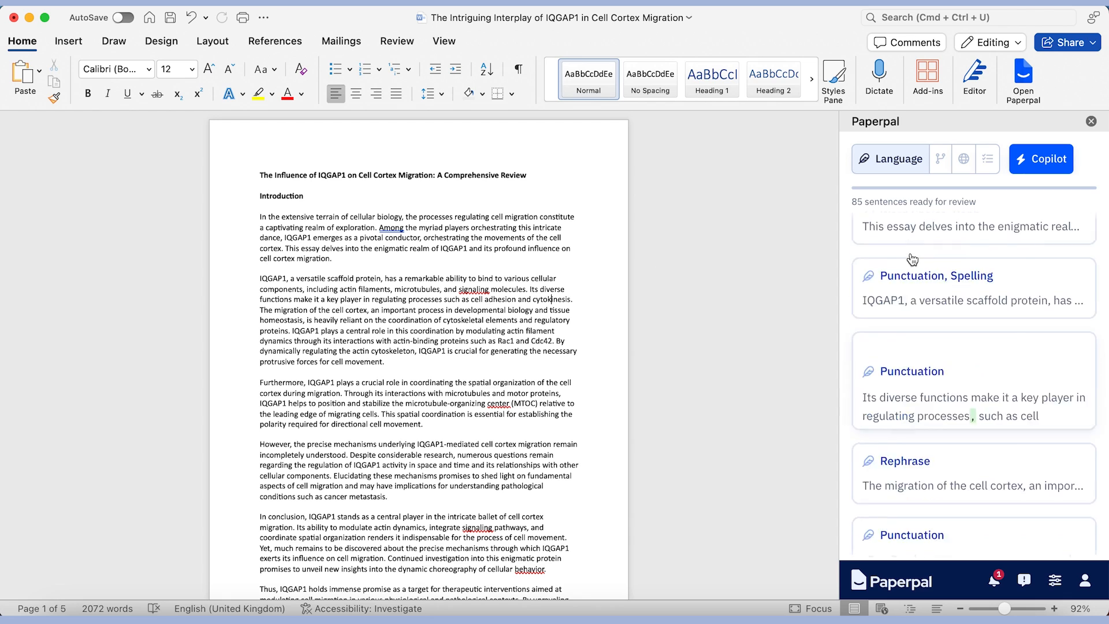
{"action": "scroll", "coordinate": [913, 259], "scroll_direction": "down", "scroll_amount": 5}
{"action": "scroll", "coordinate": [536, 383], "scroll_direction": "down", "scroll_amount": 5}
{"action": "scroll", "coordinate": [544, 365], "scroll_direction": "up", "scroll_amount": 3}
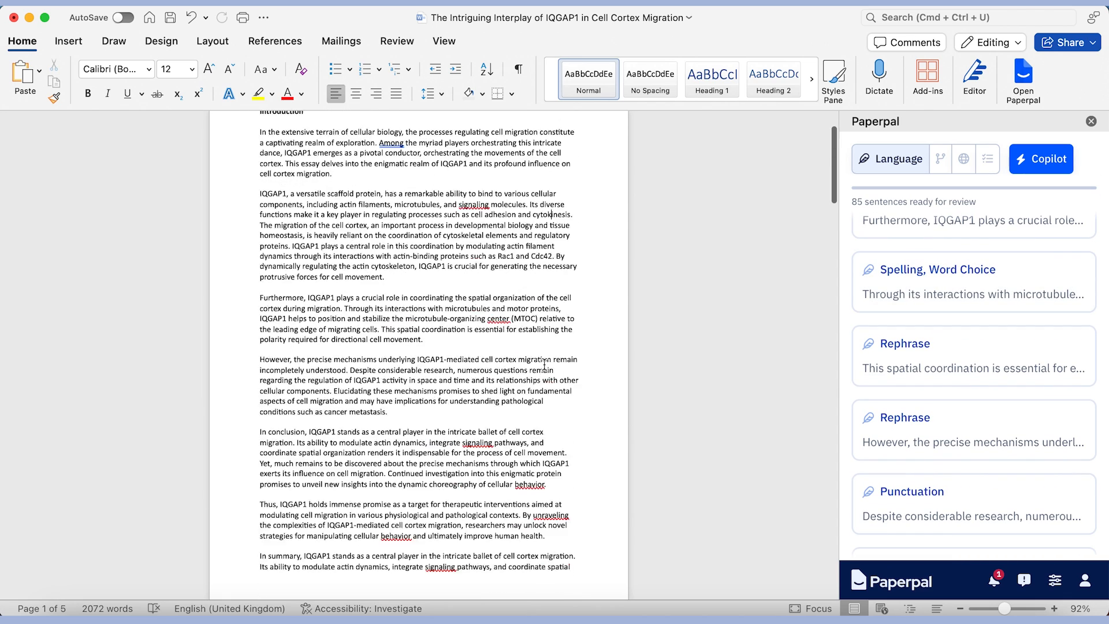
{"action": "scroll", "coordinate": [545, 365], "scroll_direction": "up", "scroll_amount": 2}
{"action": "scroll", "coordinate": [998, 311], "scroll_direction": "up", "scroll_amount": 9}
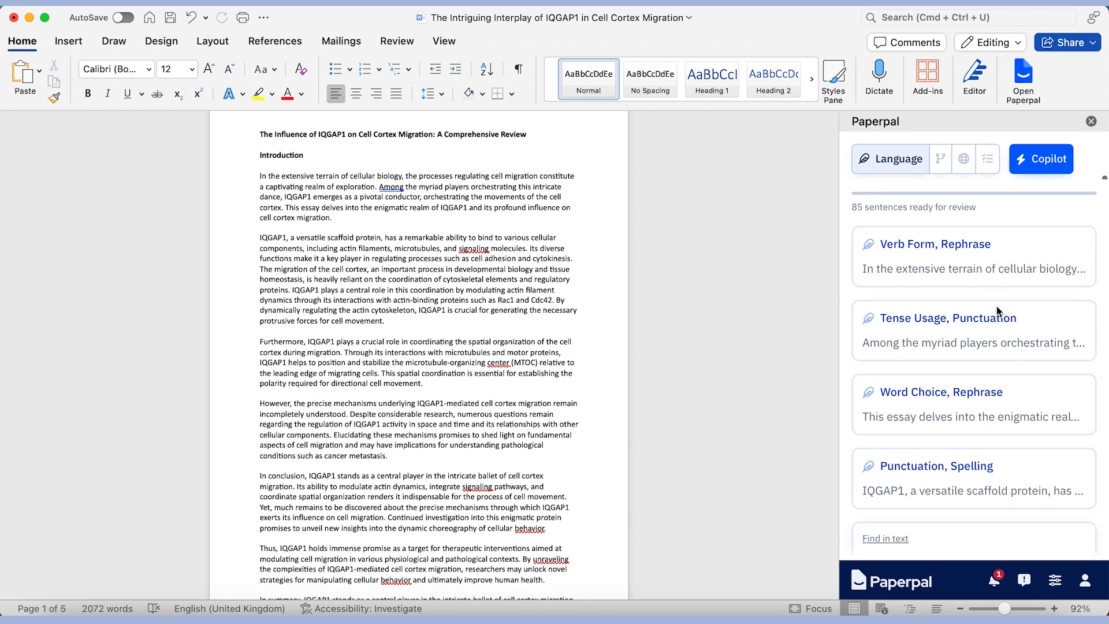
Accept all language corrections for the Introduction's first three sentences, including "that regulate", "has emerged", "study" and "cortical"
{"action": "left_click", "coordinate": [963, 255]}
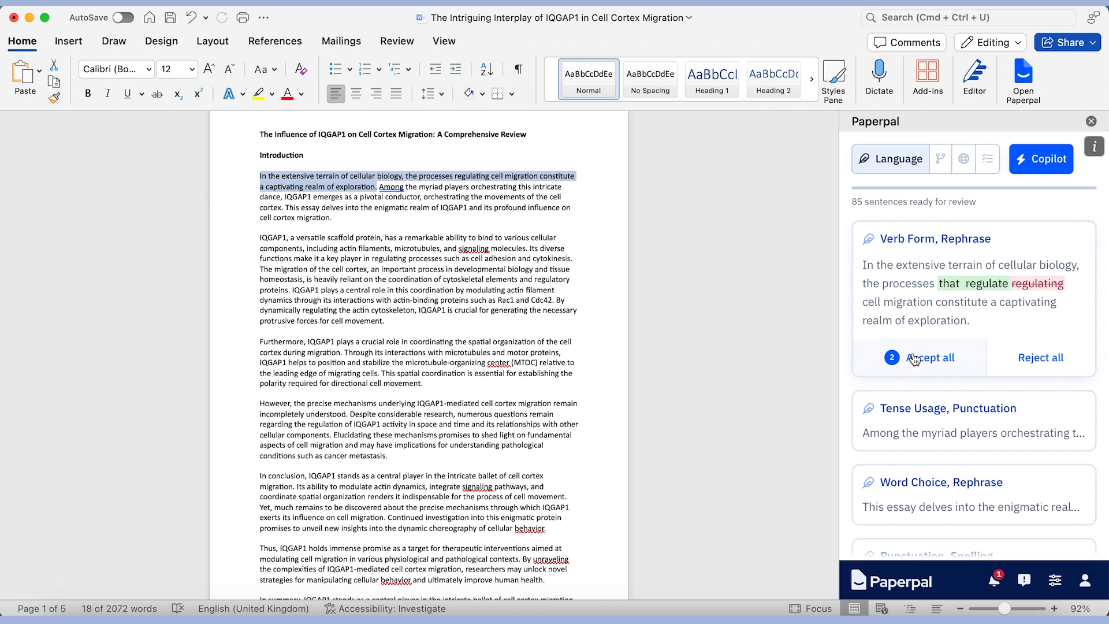
{"action": "left_click", "coordinate": [914, 359]}
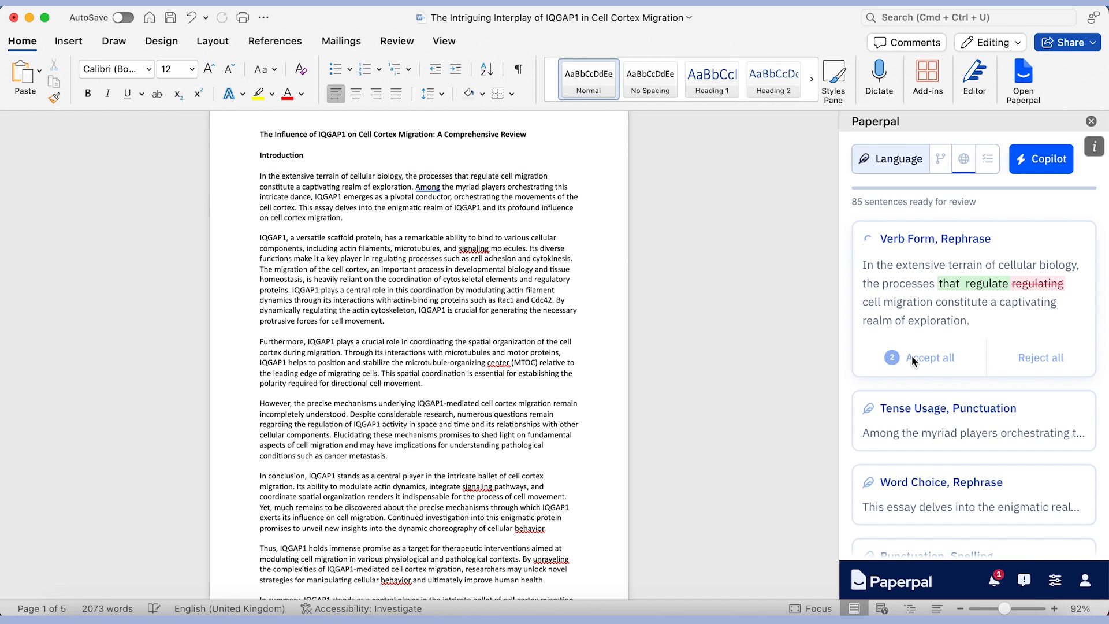
{"action": "left_click", "coordinate": [940, 380]}
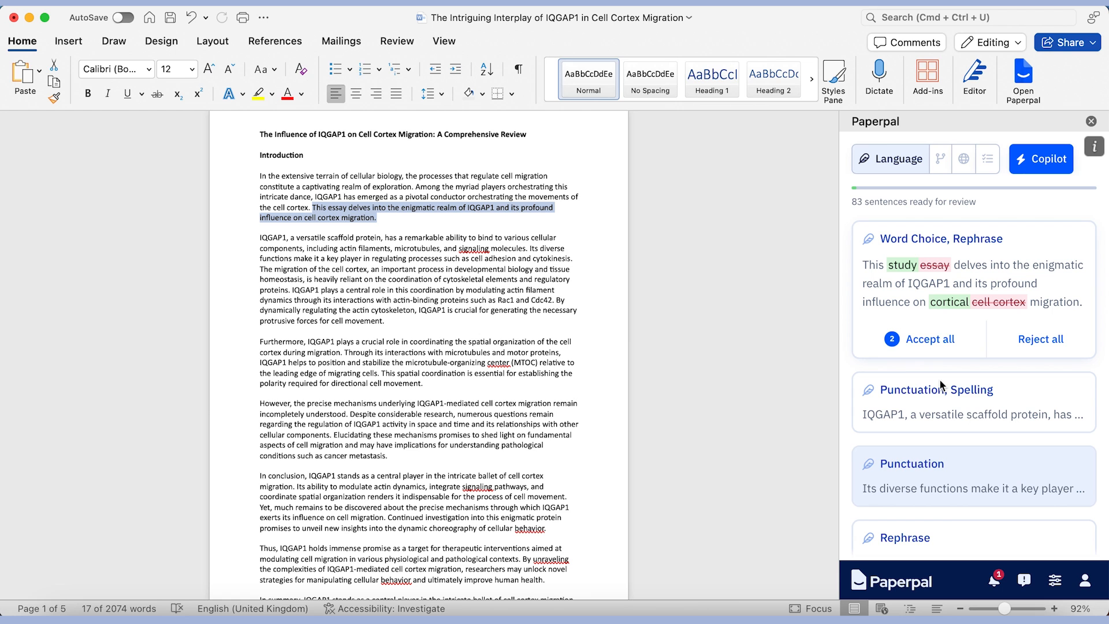
{"action": "left_click", "coordinate": [941, 336]}
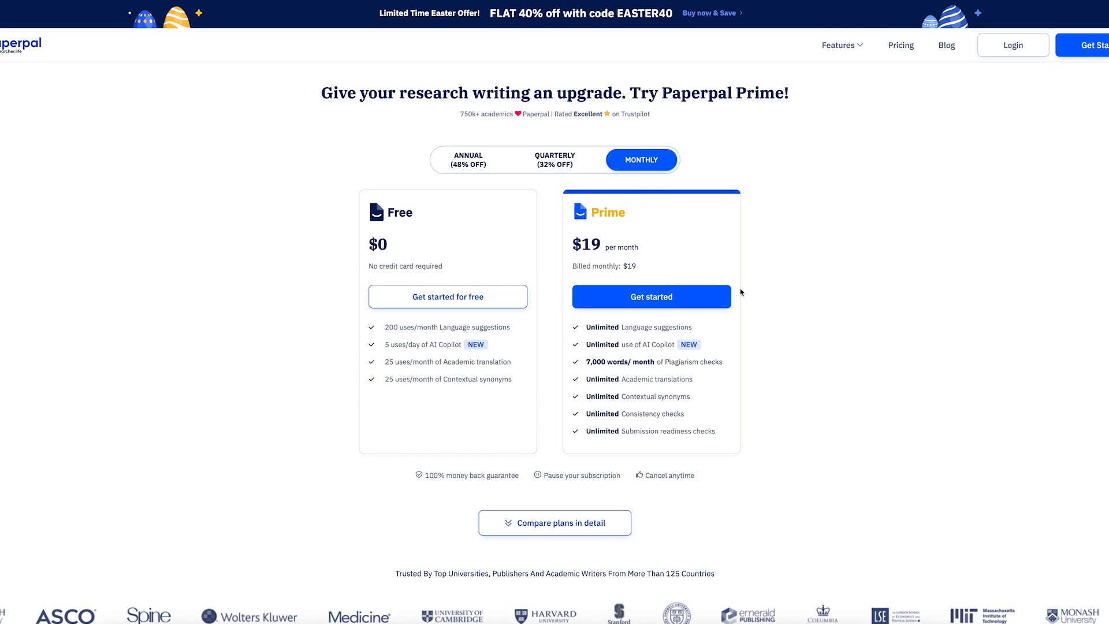
Compare the quarterly and annual billing options for the Prime plan on the Paperpal pricing page
{"action": "left_click", "coordinate": [554, 167]}
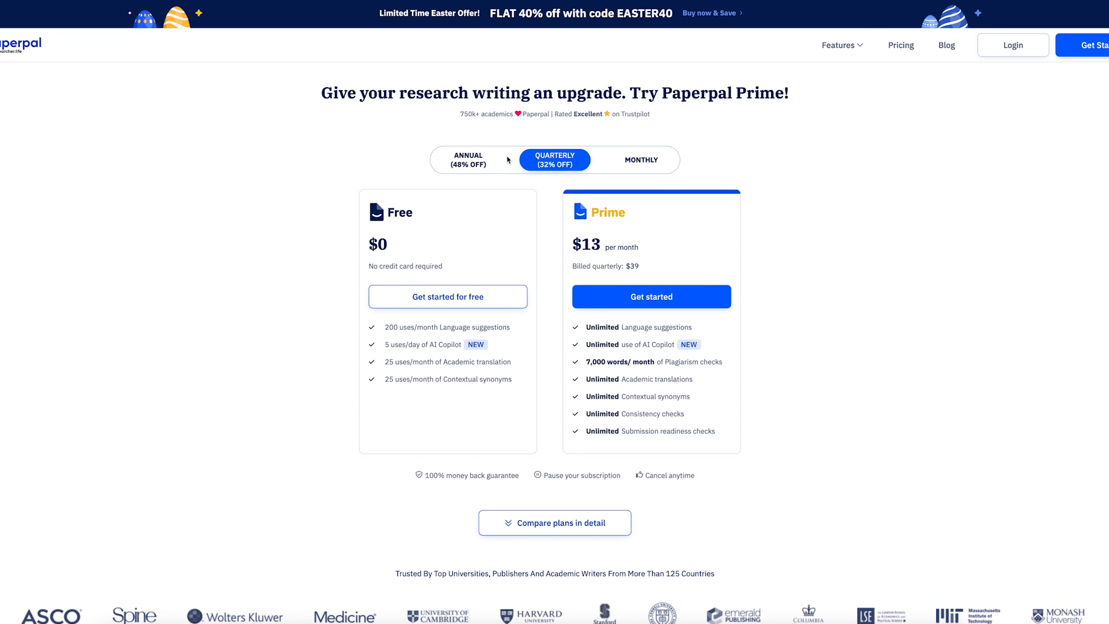
{"action": "left_click", "coordinate": [468, 161]}
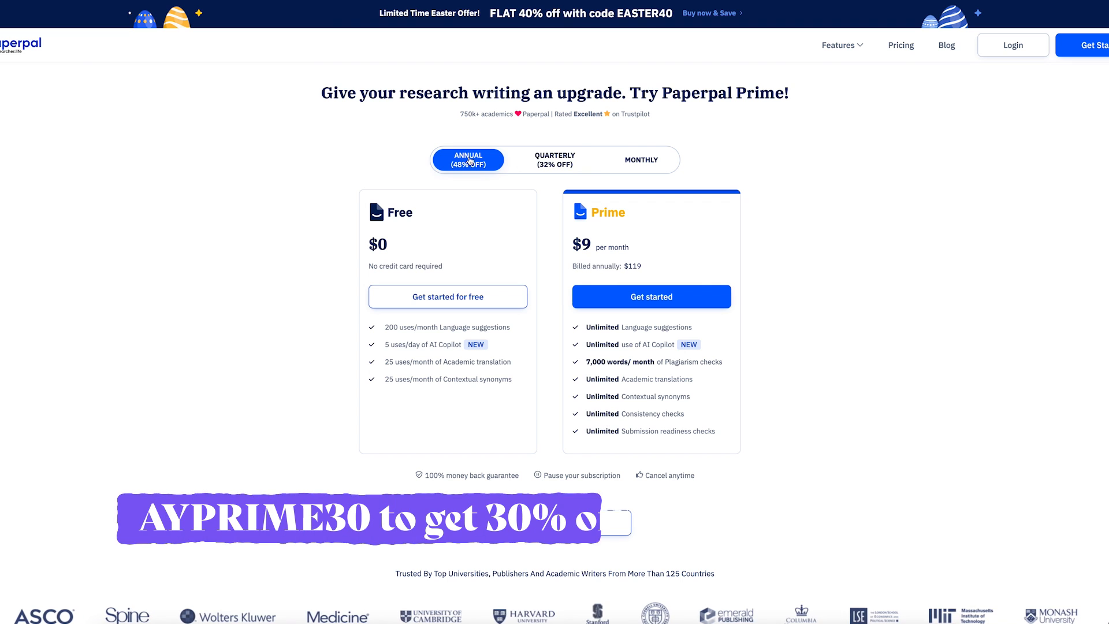